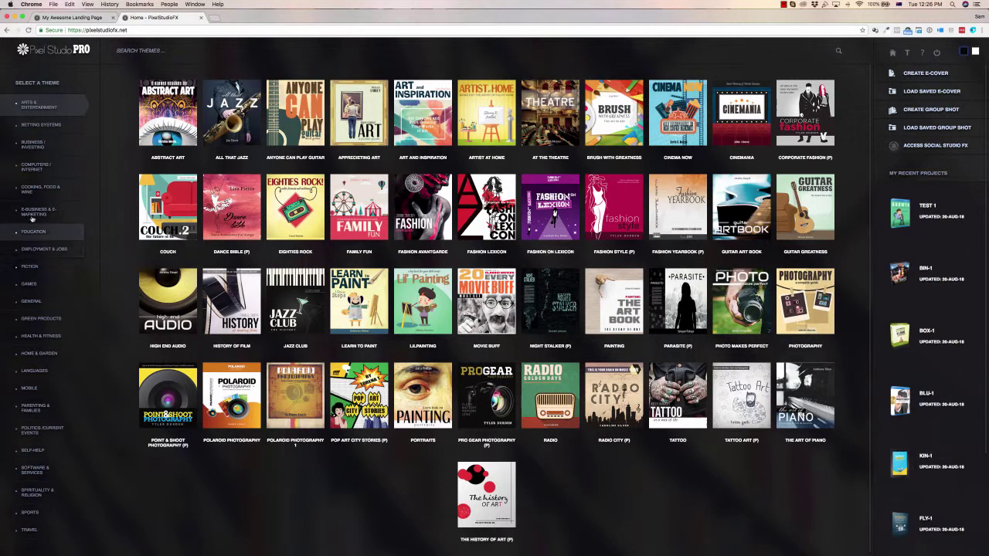
# Step: Open the Saving Rules theme from the Business / Investing category as a BLU-1 cover
pyautogui.click(33, 145)
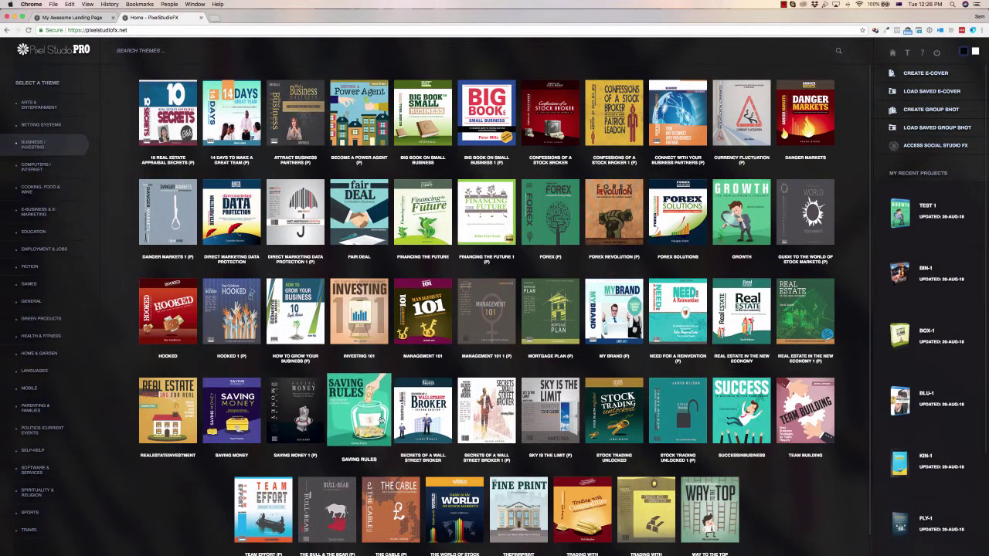
pyautogui.scroll(-1, 671, 396)
pyautogui.scroll(-1, 671, 396)
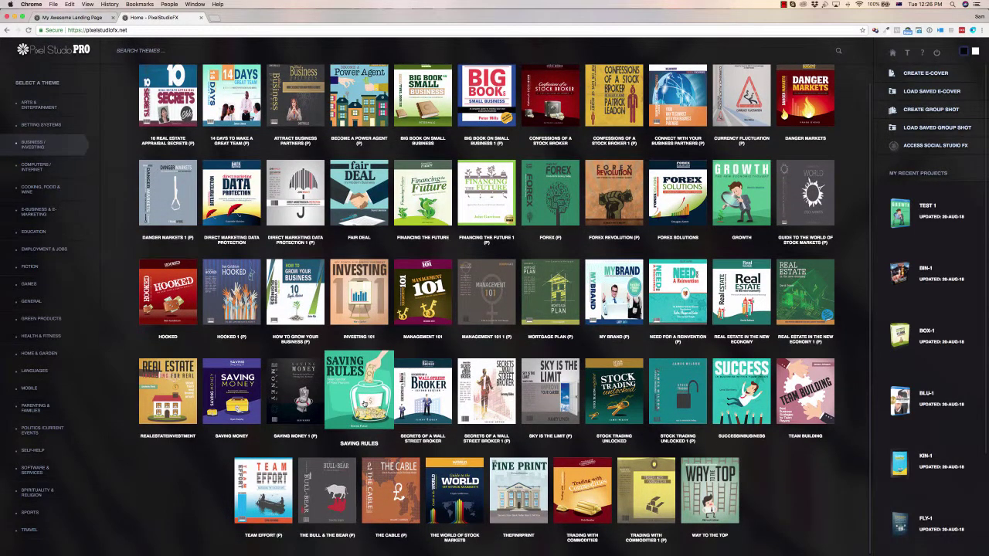
pyautogui.click(363, 400)
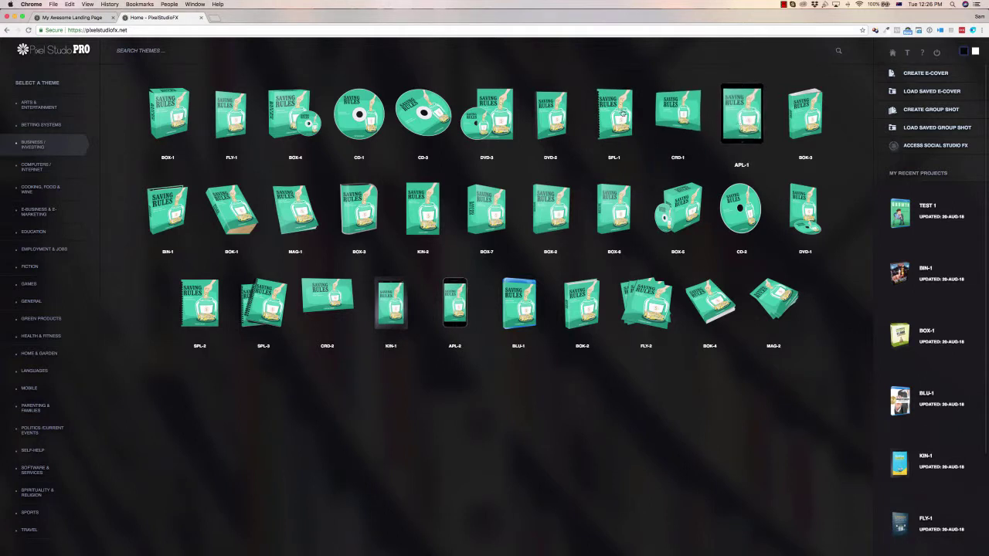
pyautogui.click(516, 312)
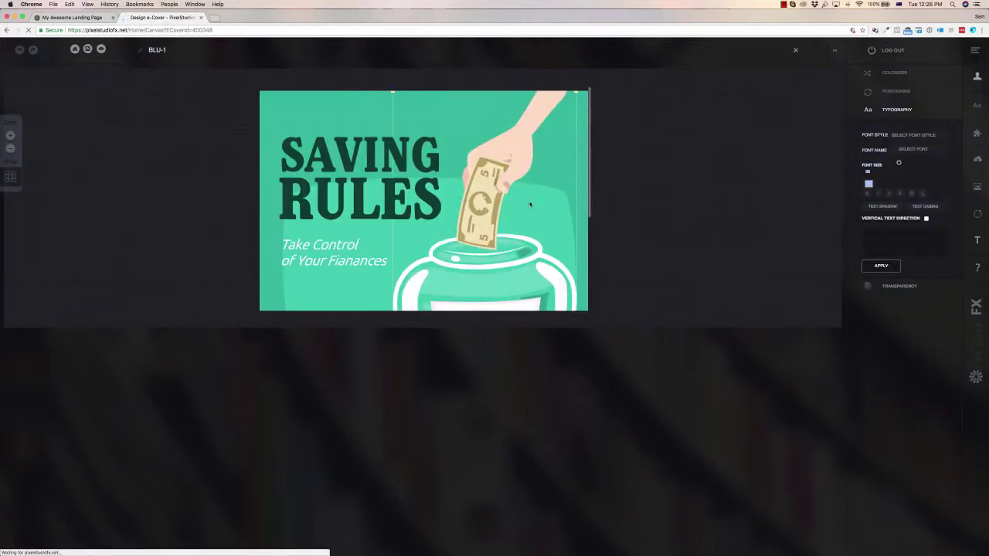
pyautogui.click(10, 149)
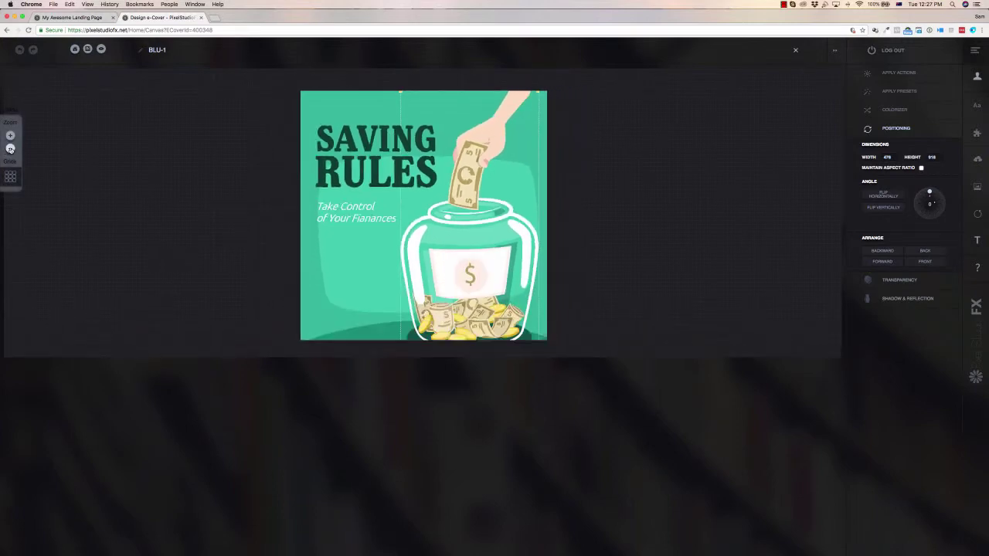
pyautogui.click(10, 149)
pyautogui.click(10, 136)
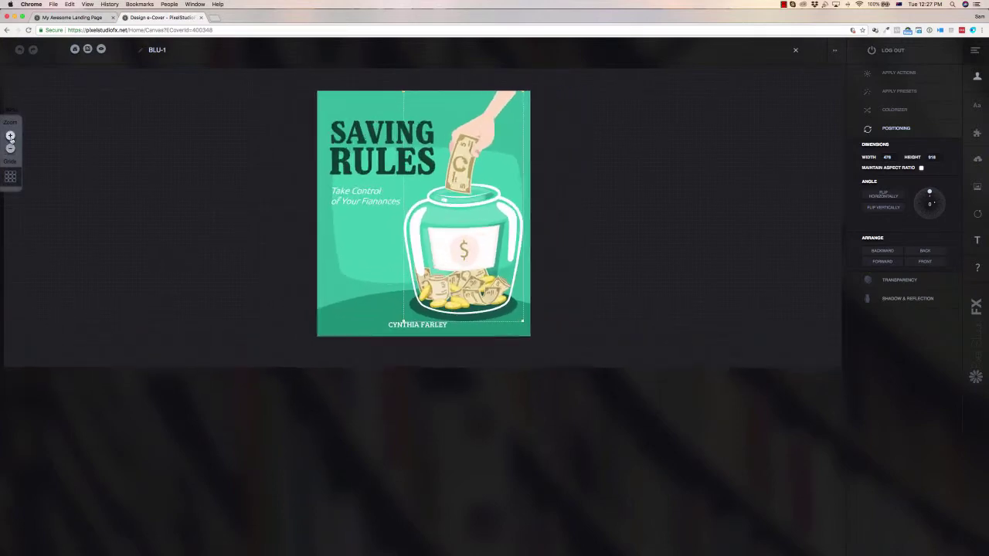
pyautogui.click(10, 136)
pyautogui.click(10, 149)
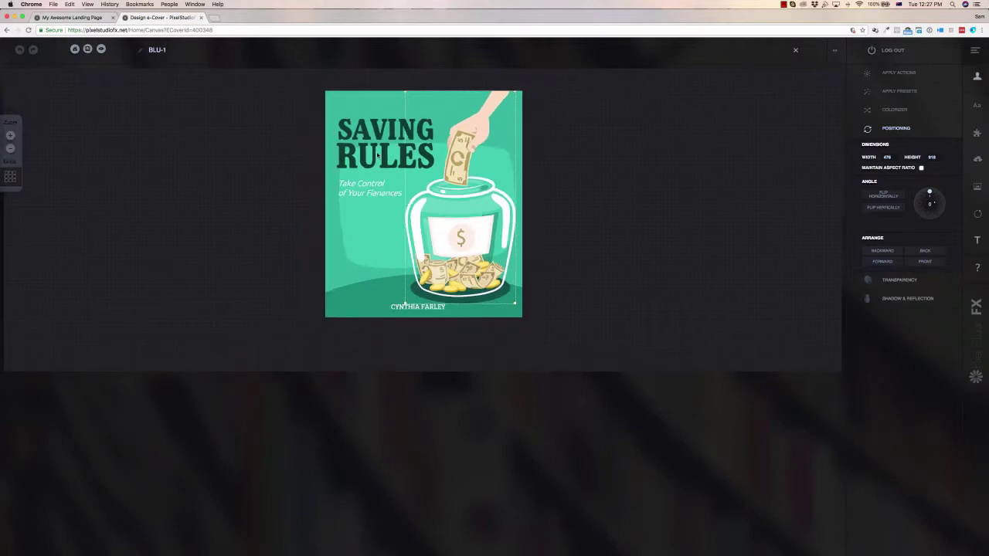
# Step: Try a fine dark grid, a light grid and a coarser grid over the cover, and remove the grid again
pyautogui.moveTo(10, 177)
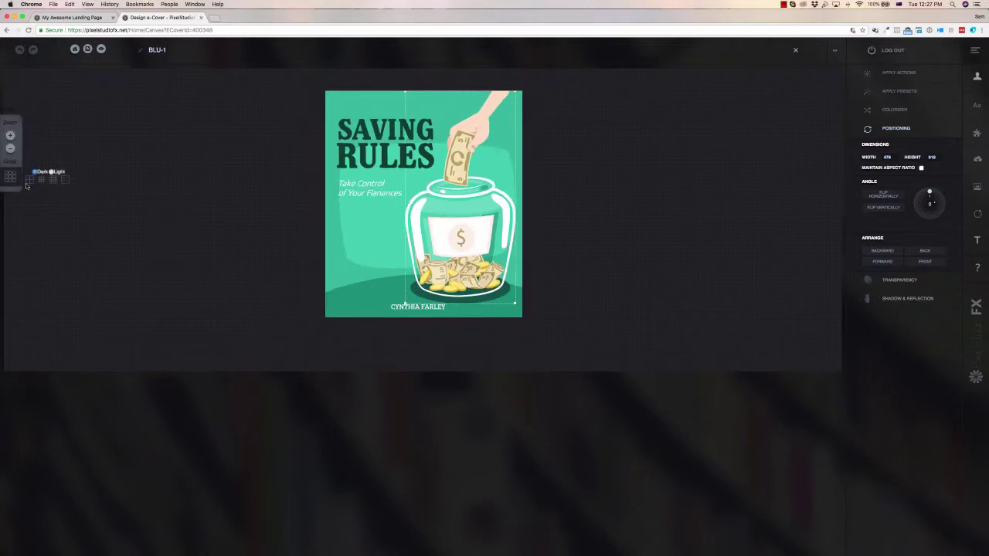
pyautogui.click(42, 179)
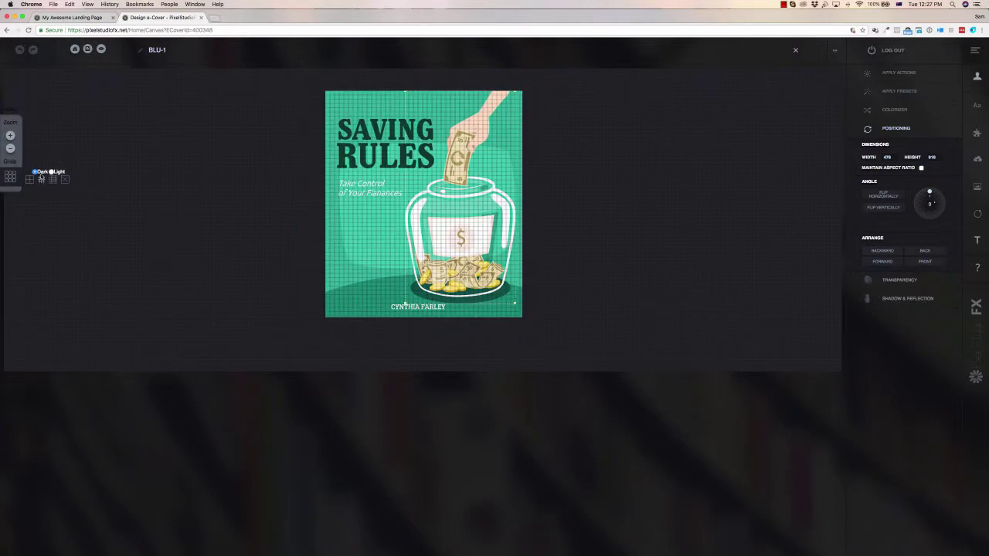
pyautogui.click(51, 171)
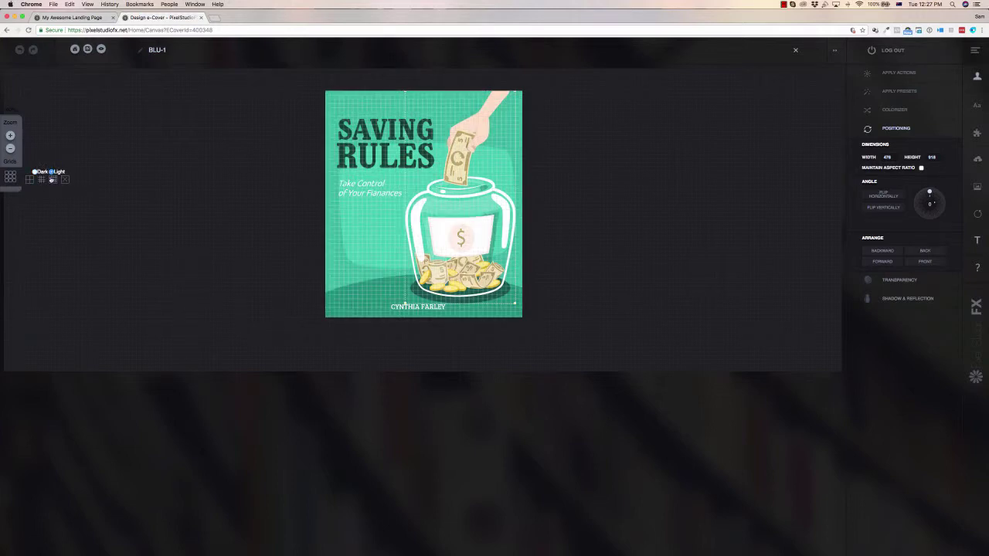
pyautogui.click(30, 180)
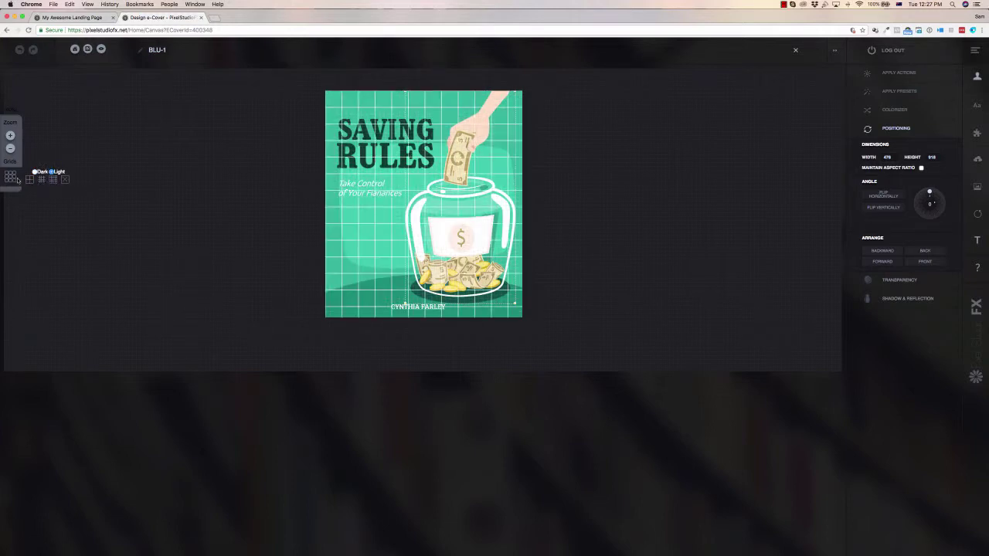
pyautogui.click(65, 179)
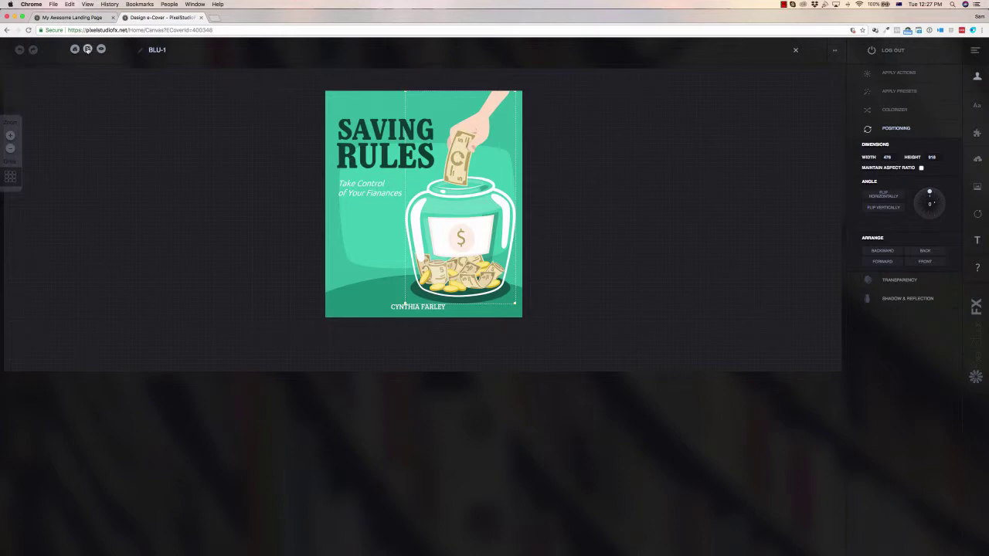
# Step: Rename the cover project to the user's first name followed by "Demo", and save it
pyautogui.click(123, 53)
pyautogui.write('Sam Demo')
pyautogui.click(90, 51)
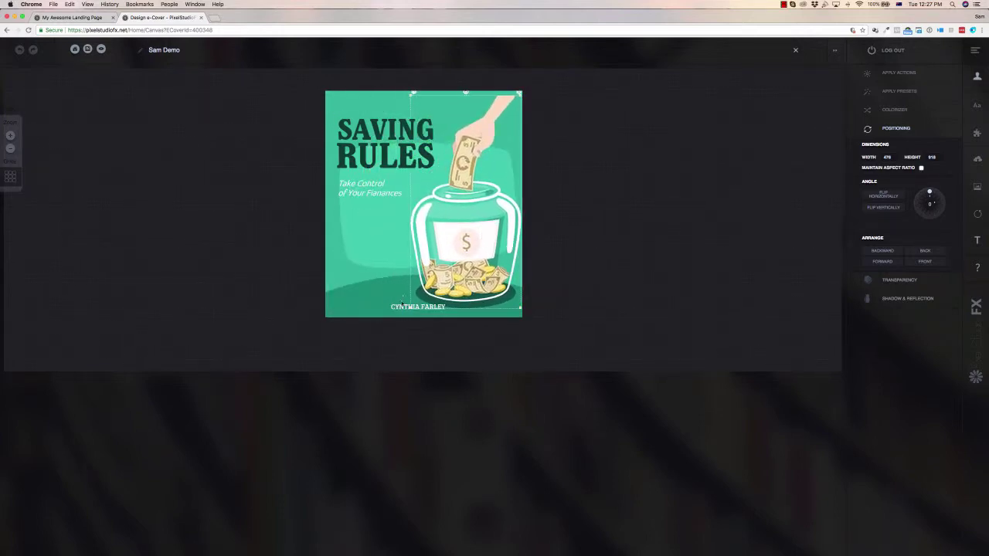
# Step: Move the author line toward the cover's lower-left corner and replace its text with the demo author's name in capitals
pyautogui.moveTo(401, 302); pyautogui.dragTo(364, 310)
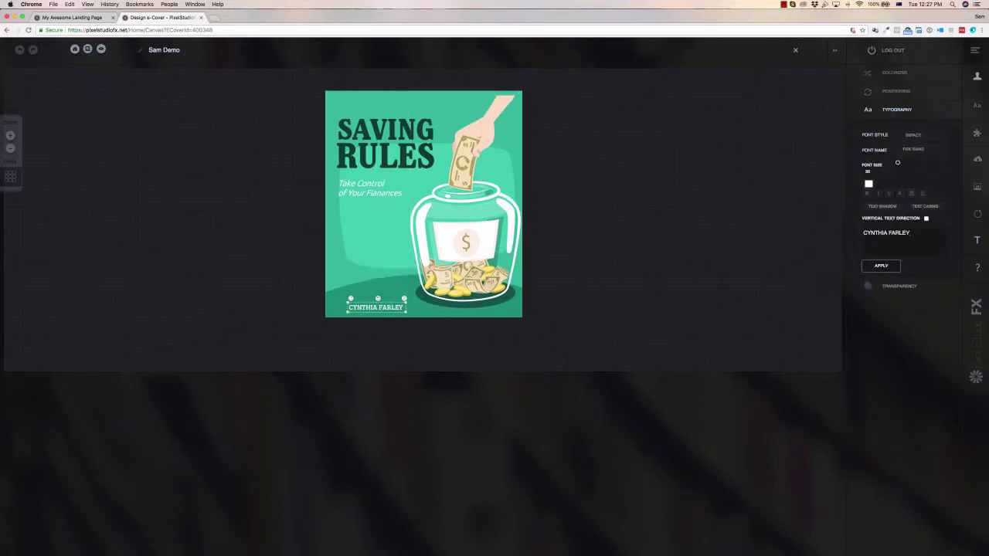
pyautogui.moveTo(915, 233); pyautogui.dragTo(829, 231)
pyautogui.write('SAM DEMO AUTHER')
pyautogui.click(882, 265)
# Step: Change the author line's font to Cenvinio from the Grunge style and shift the line slightly left
pyautogui.click(923, 149)
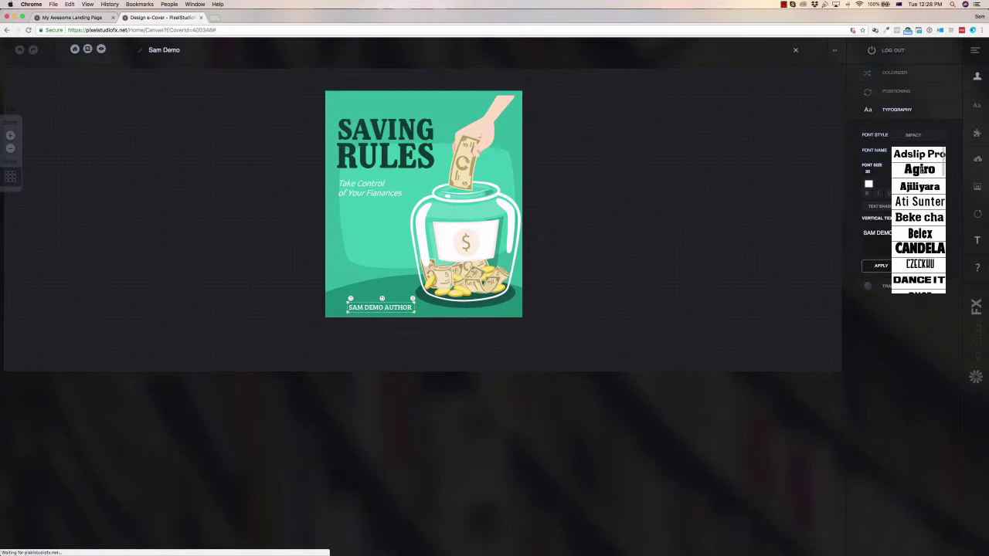
pyautogui.click(921, 170)
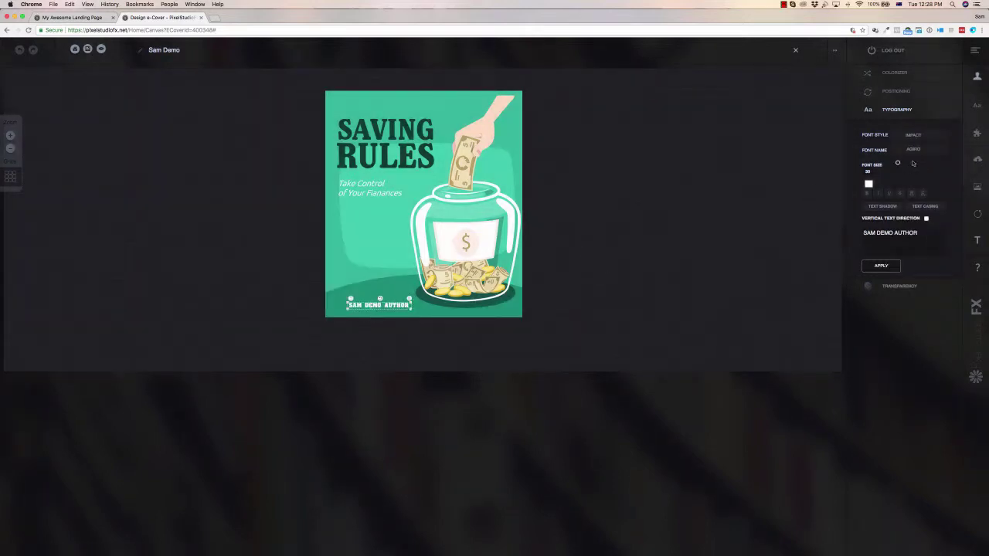
pyautogui.click(917, 137)
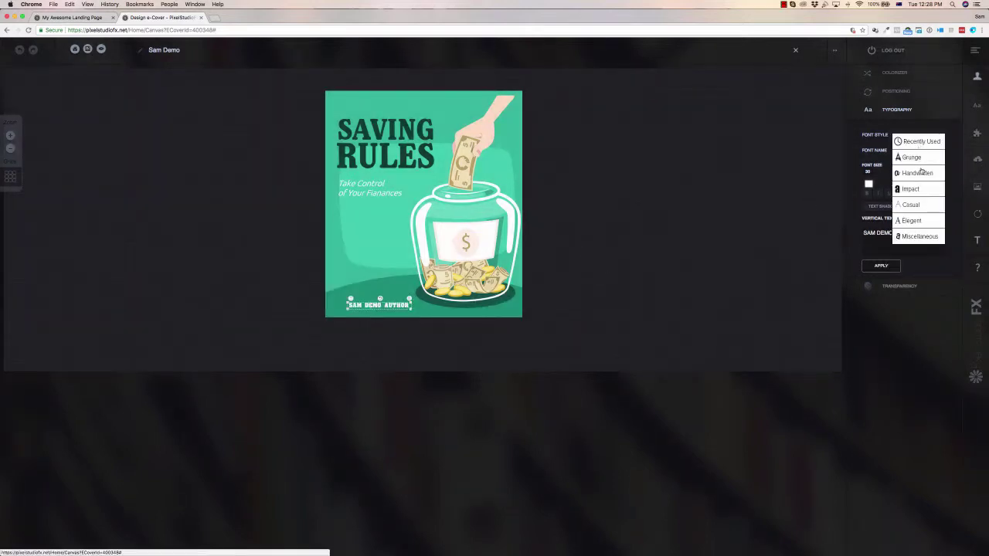
pyautogui.click(916, 157)
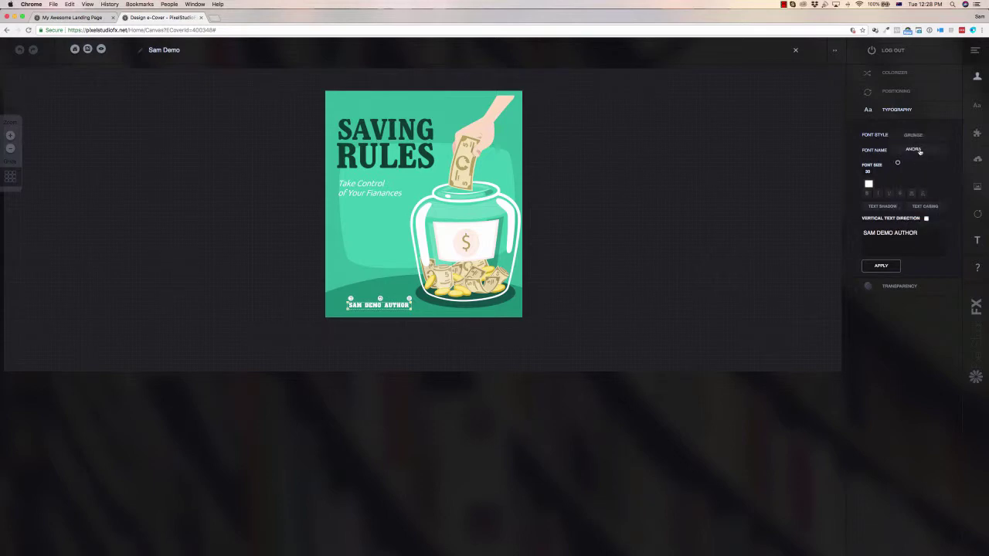
pyautogui.click(920, 150)
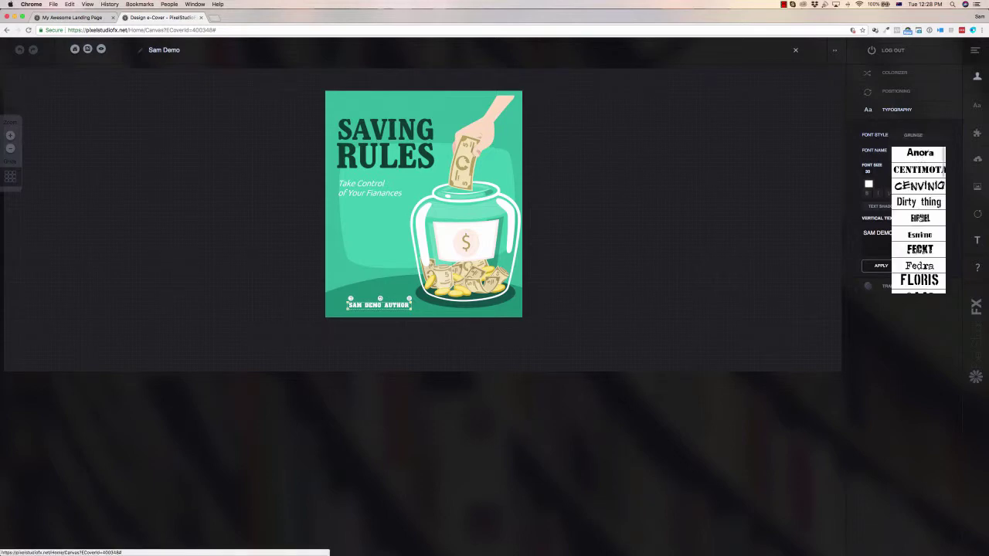
pyautogui.click(922, 191)
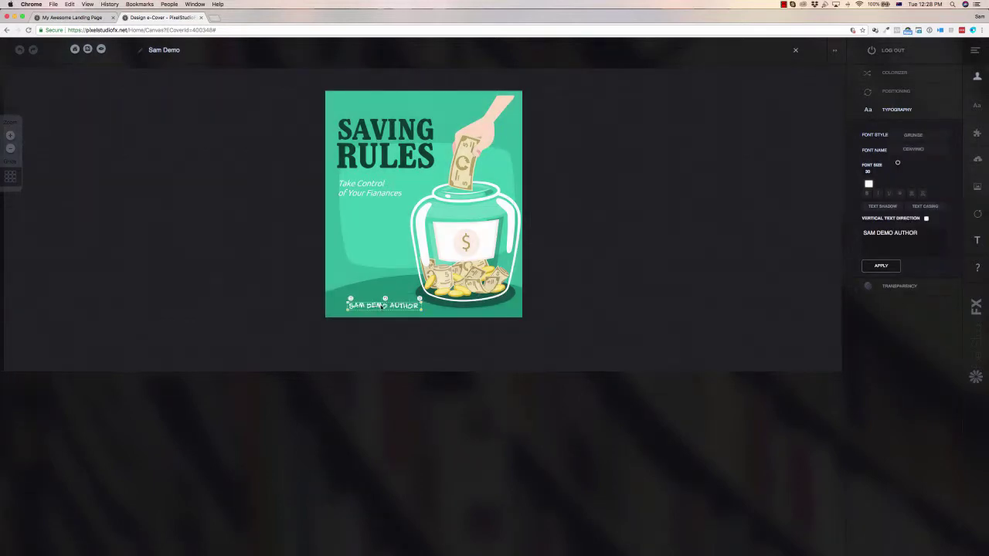
pyautogui.moveTo(381, 306); pyautogui.dragTo(375, 307)
# Step: Select the title words RULES and SAVING and the tagline in turn to examine their typography settings
pyautogui.click(409, 156)
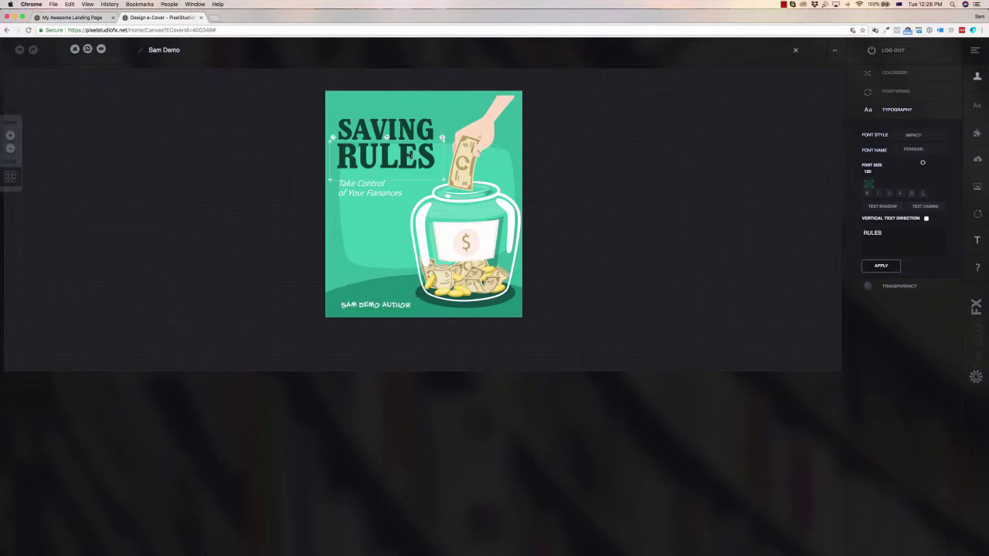
pyautogui.click(400, 126)
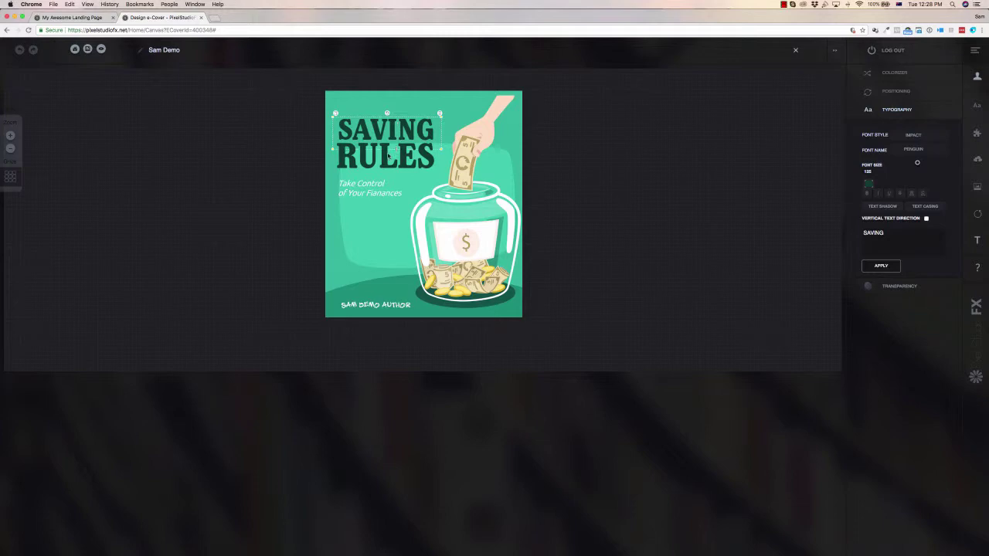
pyautogui.click(388, 156)
pyautogui.click(369, 194)
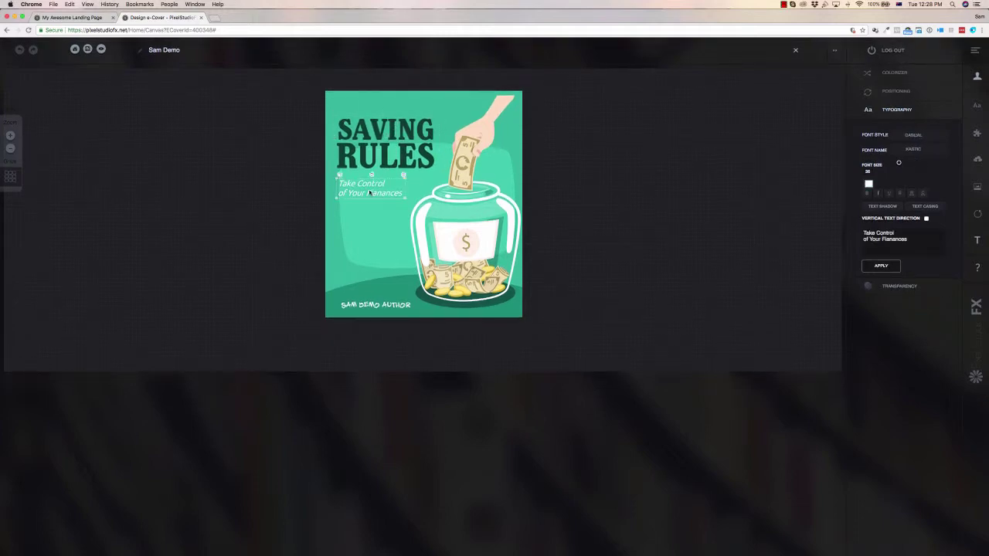
# Step: Add a text reading "DEMO TEXT HERE" across the middle of the cover and delete it again
pyautogui.click(980, 106)
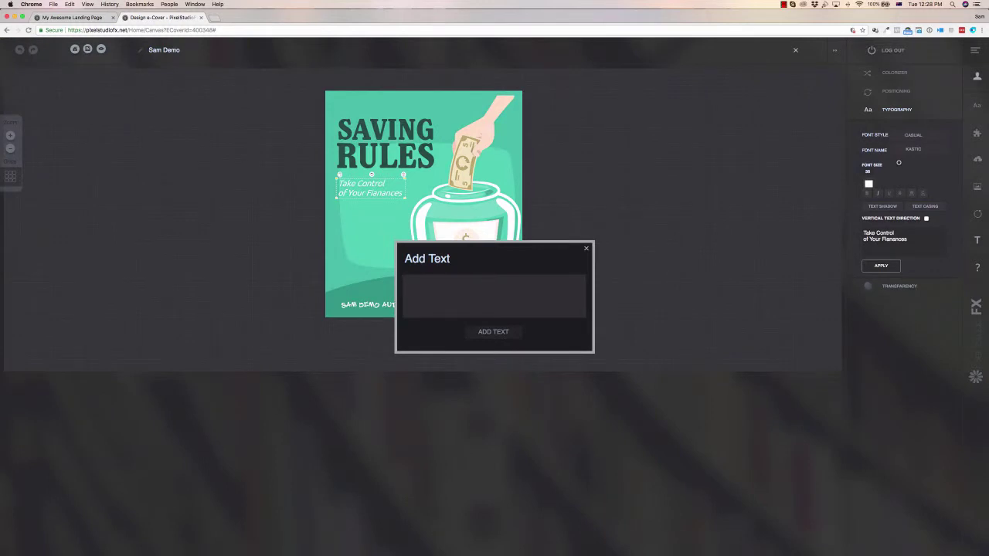
pyautogui.write('DEMO T')
pyautogui.write('T HERE')
pyautogui.click(486, 329)
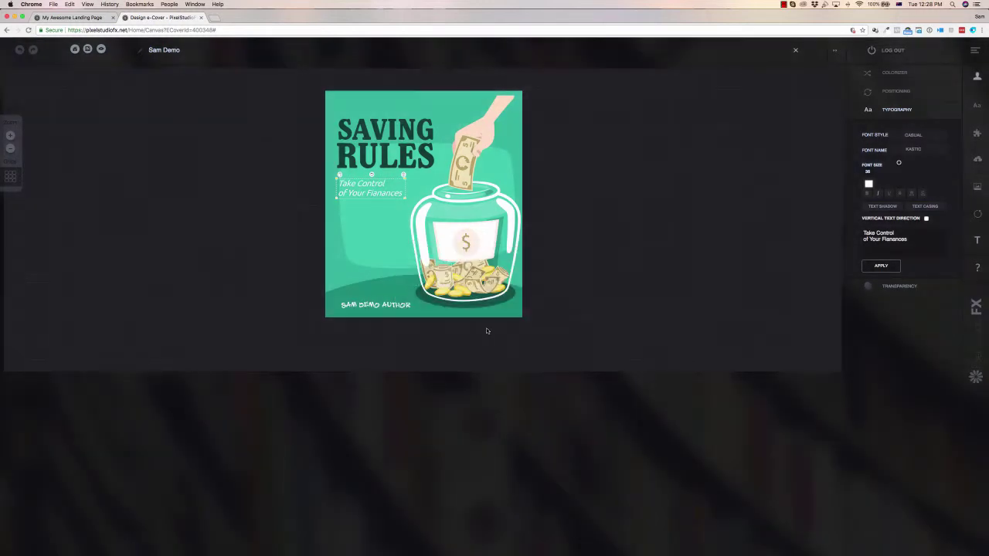
pyautogui.moveTo(423, 206); pyautogui.dragTo(407, 231)
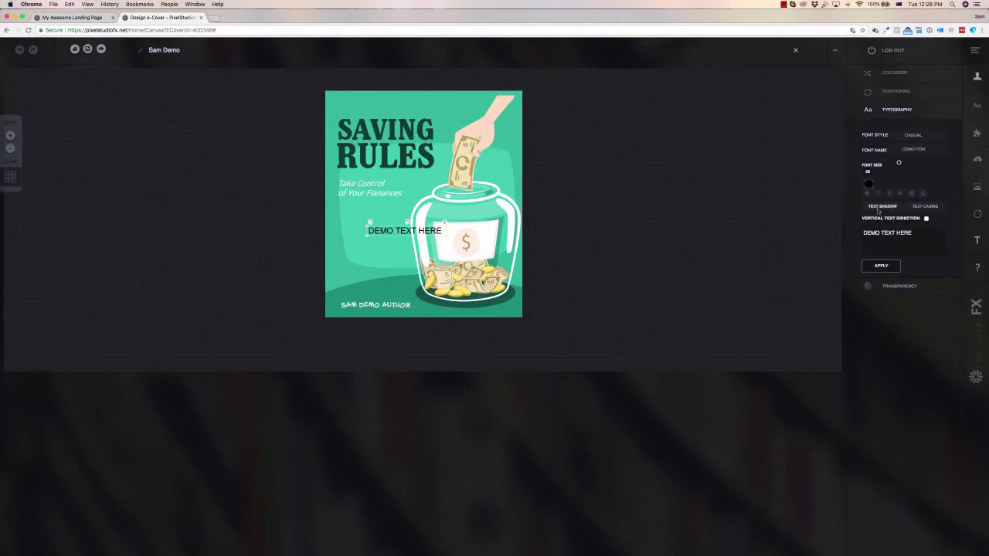
pyautogui.moveTo(400, 233); pyautogui.dragTo(369, 234)
pyautogui.press('Delete')
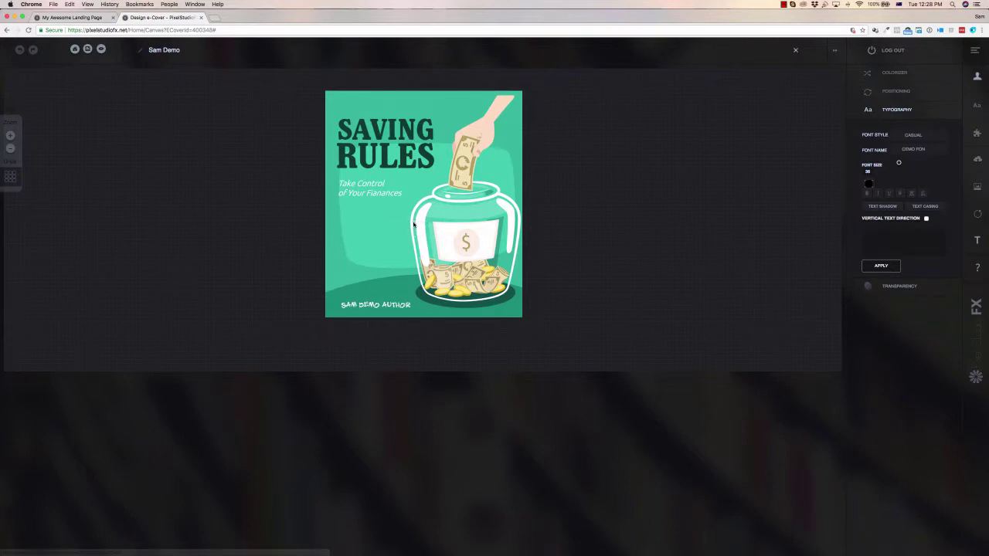
pyautogui.click(371, 188)
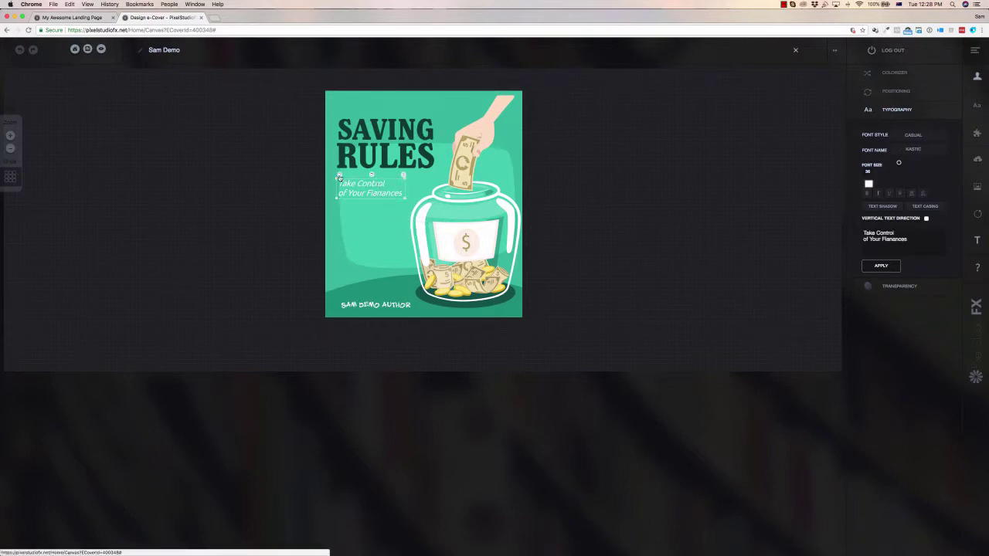
pyautogui.moveTo(341, 181); pyautogui.dragTo(360, 234)
pyautogui.click(401, 225)
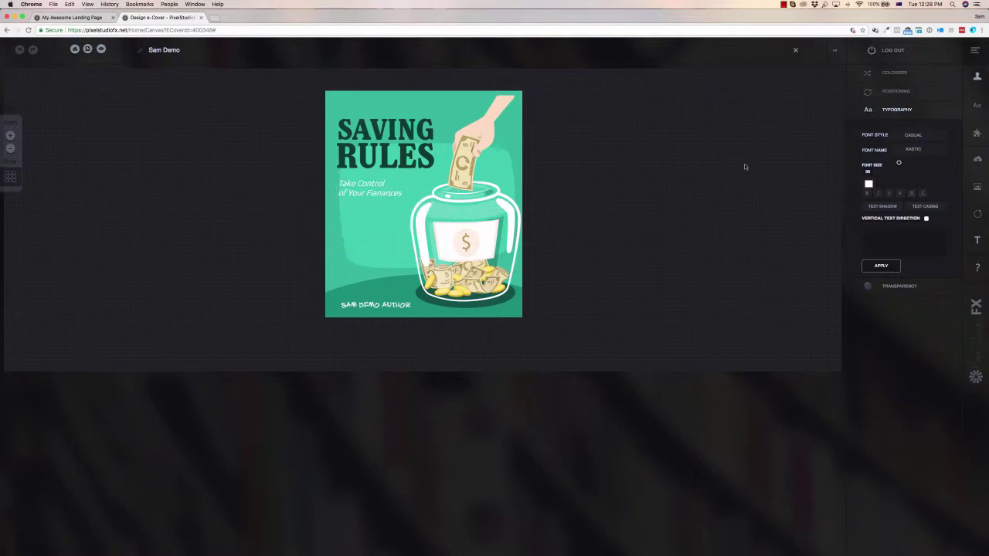
# Step: Rotate the hand-and-money-jar image a few degrees counter-clockwise
pyautogui.click(474, 231)
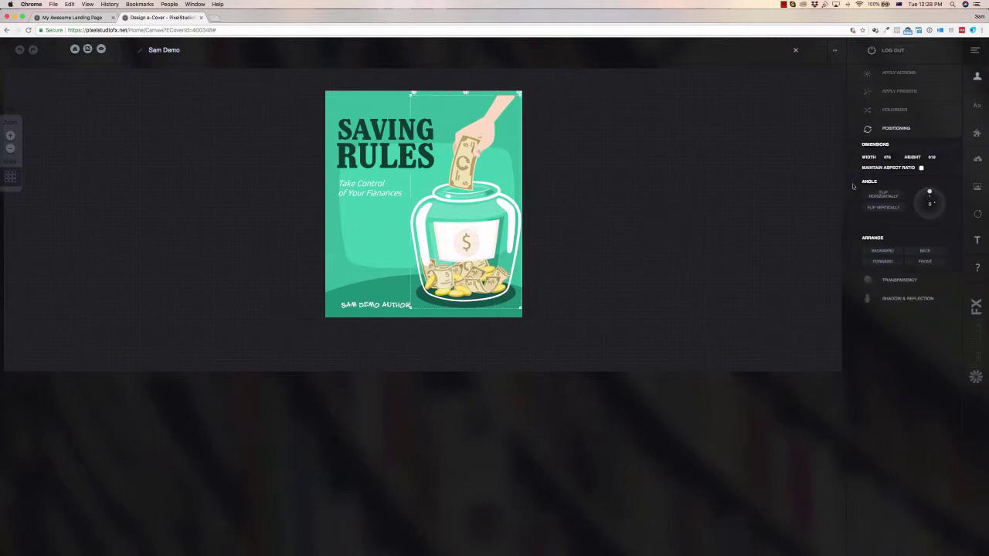
pyautogui.moveTo(933, 196); pyautogui.dragTo(930, 195)
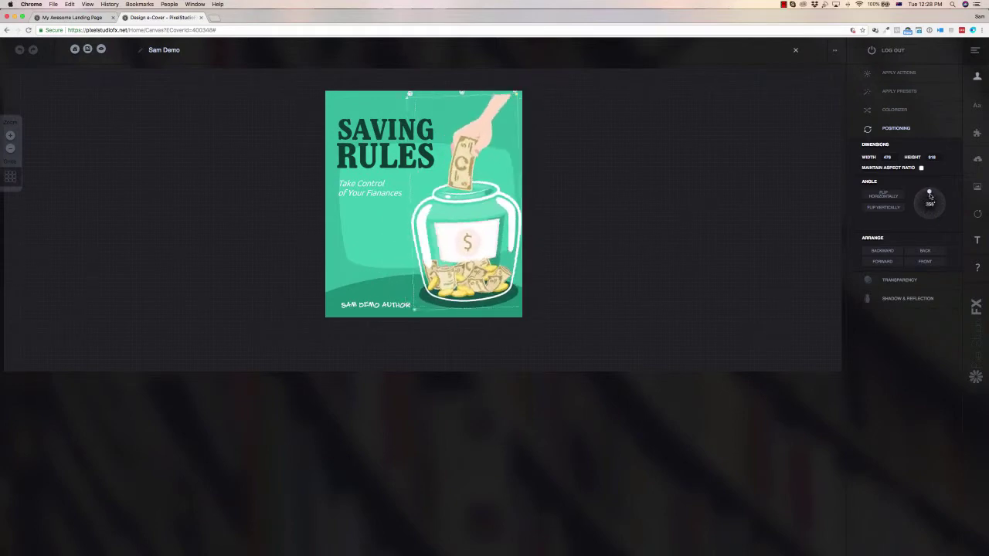
# Step: Try the brightness, sharpen and blur adjustments on the money jar image, and set them back to 0
pyautogui.click(890, 74)
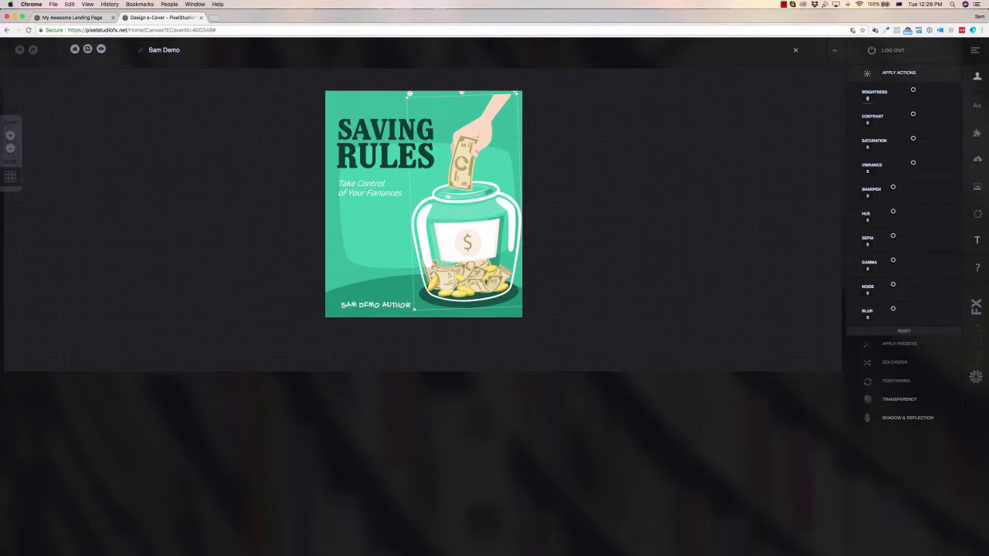
pyautogui.moveTo(912, 90); pyautogui.dragTo(923, 90)
pyautogui.moveTo(893, 187)
pyautogui.mouseDown()
pyautogui.moveTo(917, 190)
pyautogui.moveTo(892, 188)
pyautogui.mouseUp()
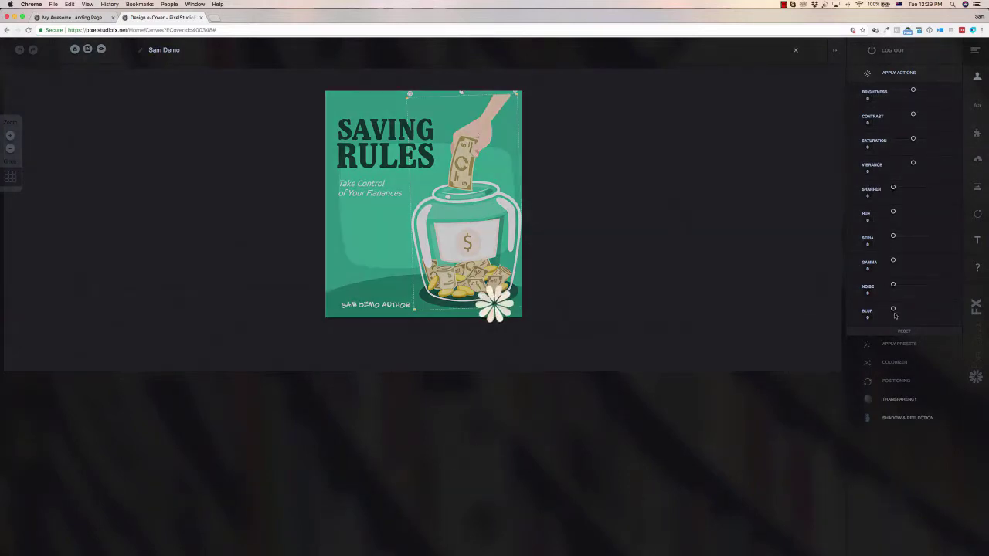
pyautogui.moveTo(895, 310); pyautogui.dragTo(897, 310)
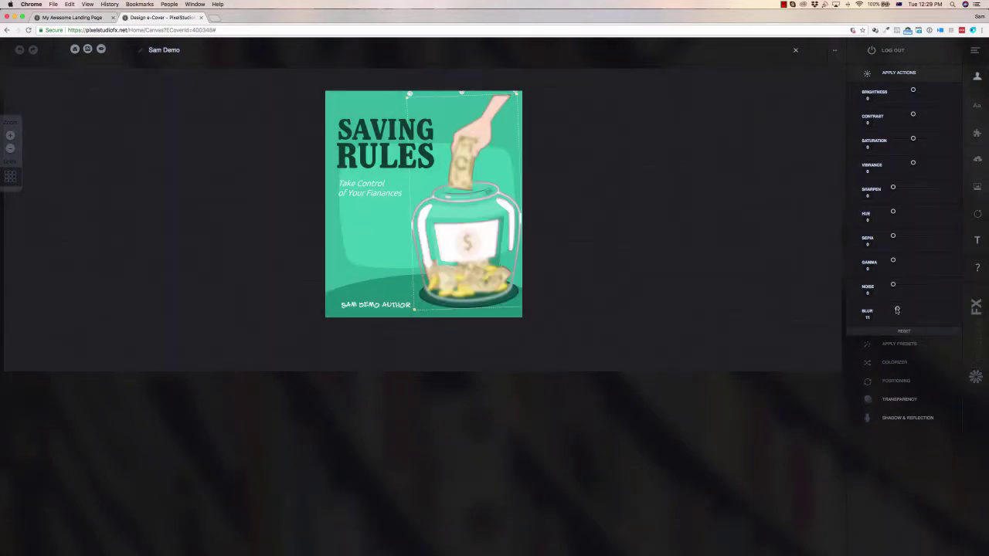
pyautogui.moveTo(898, 310); pyautogui.dragTo(890, 310)
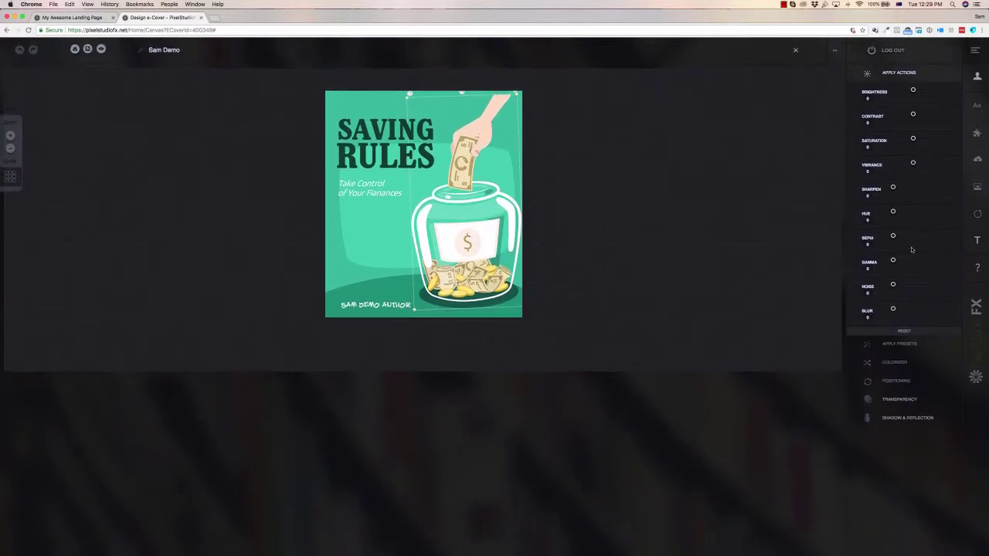
# Step: Apply the Pinhole preset to the money jar image, and replace it with the Old Boot preset
pyautogui.click(901, 344)
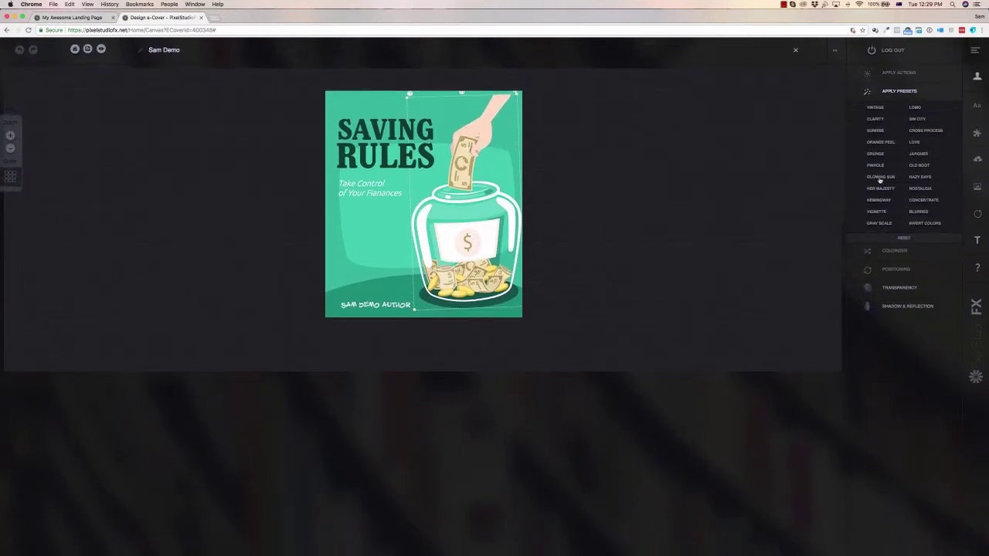
pyautogui.click(881, 166)
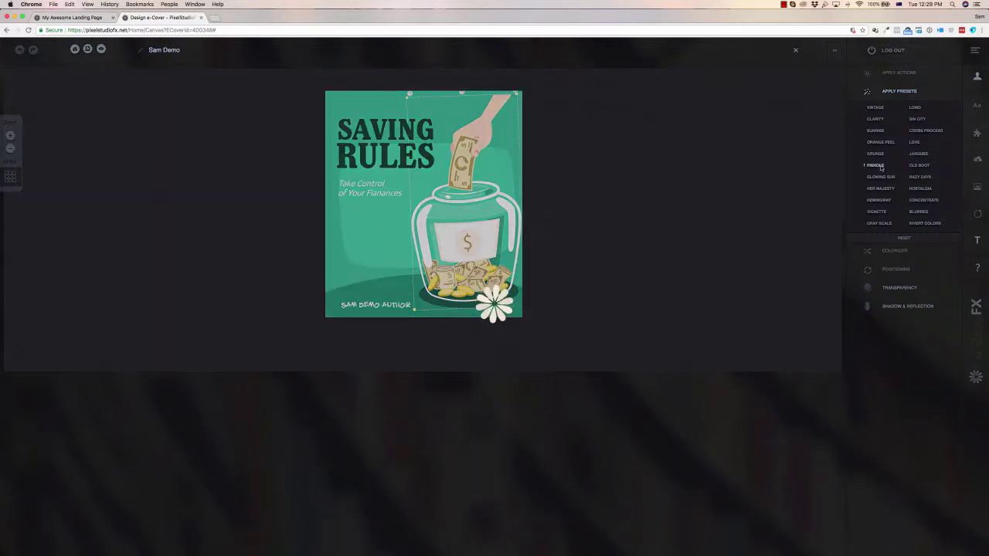
pyautogui.click(927, 165)
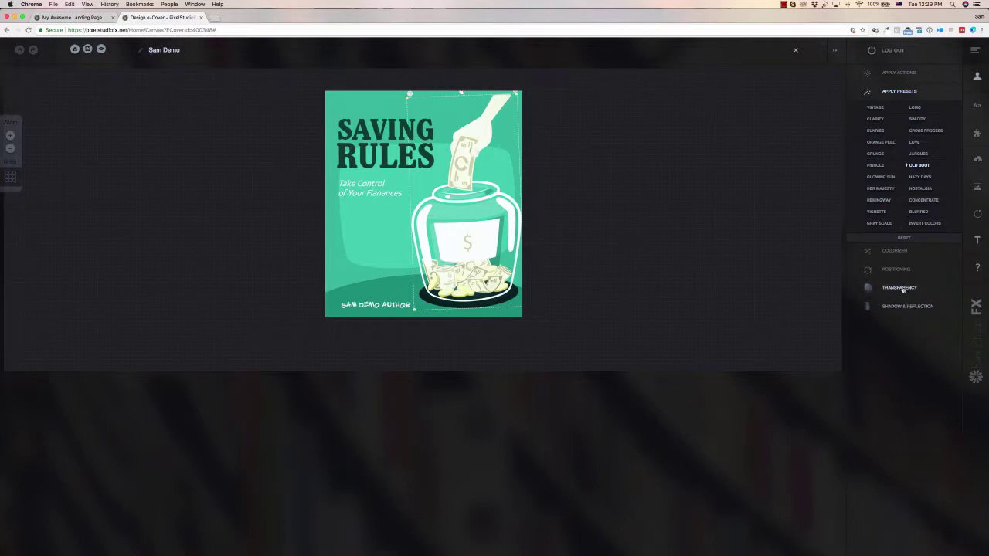
# Step: Look at the colorizer options for the money jar image and slightly adjust its transparency
pyautogui.click(896, 251)
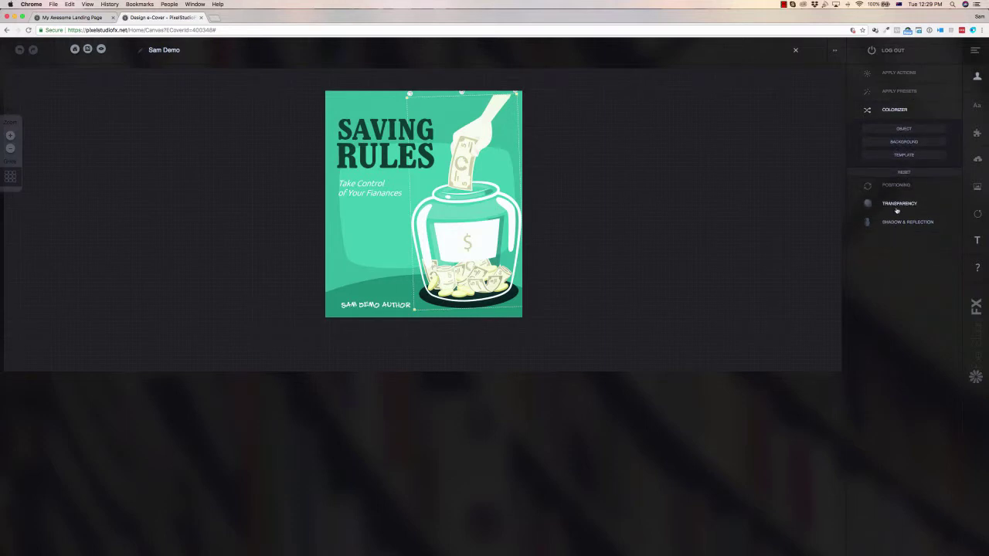
pyautogui.click(897, 203)
pyautogui.moveTo(933, 166)
pyautogui.mouseDown()
pyautogui.moveTo(901, 166)
pyautogui.moveTo(939, 165)
pyautogui.mouseUp()
# Step: Give the money jar image a shadow with small horizontal and vertical offsets, and inspect it along the jar and hand
pyautogui.click(908, 189)
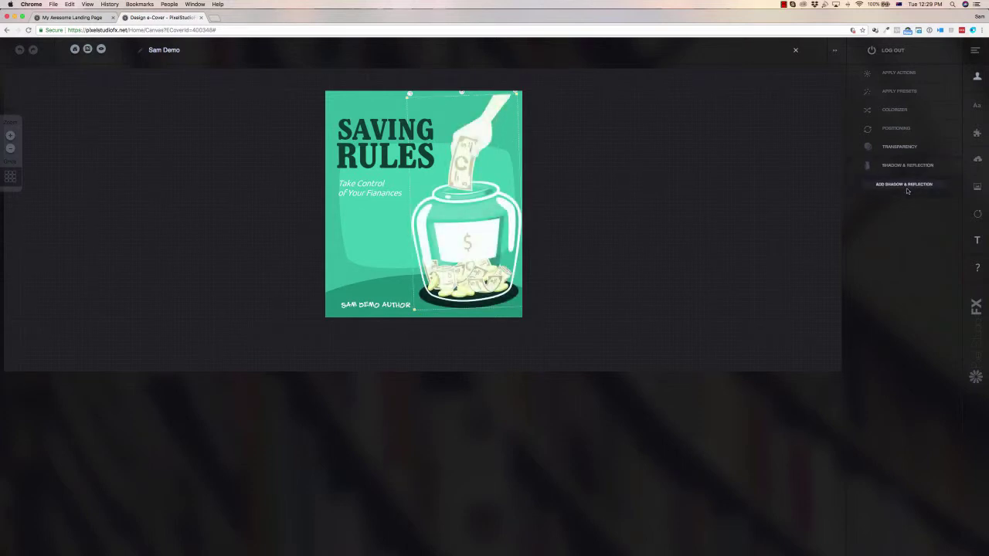
pyautogui.click(903, 184)
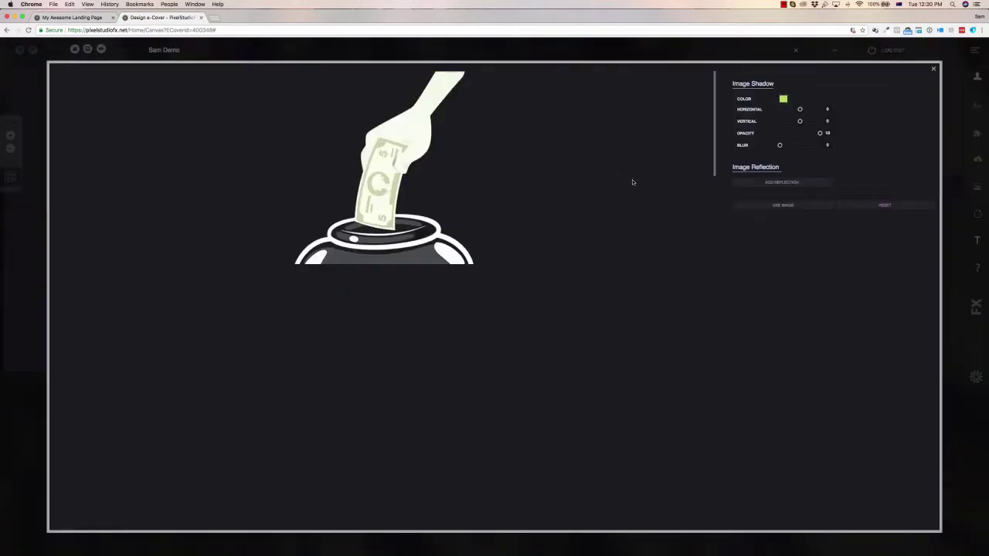
pyautogui.scroll(-5, 490, 171)
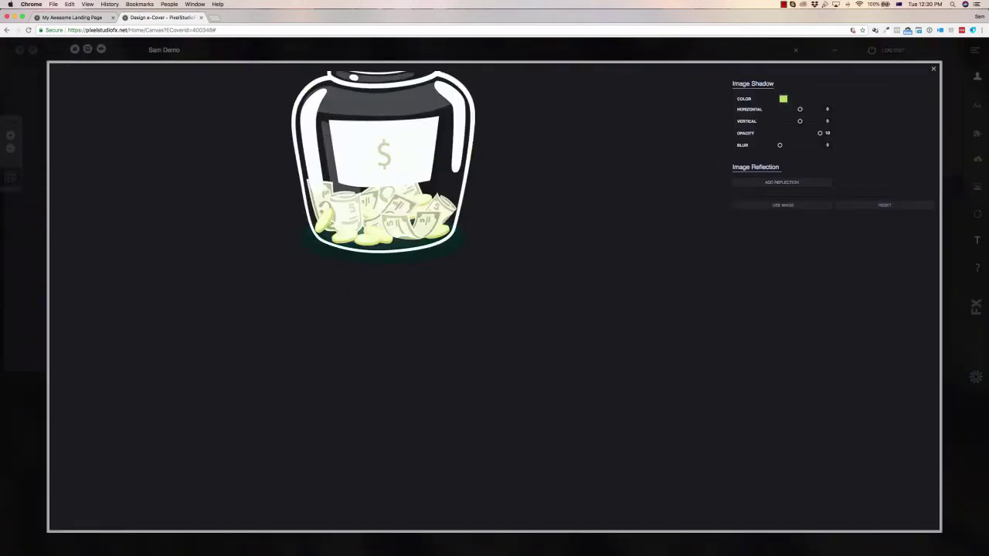
pyautogui.moveTo(801, 111); pyautogui.dragTo(810, 121)
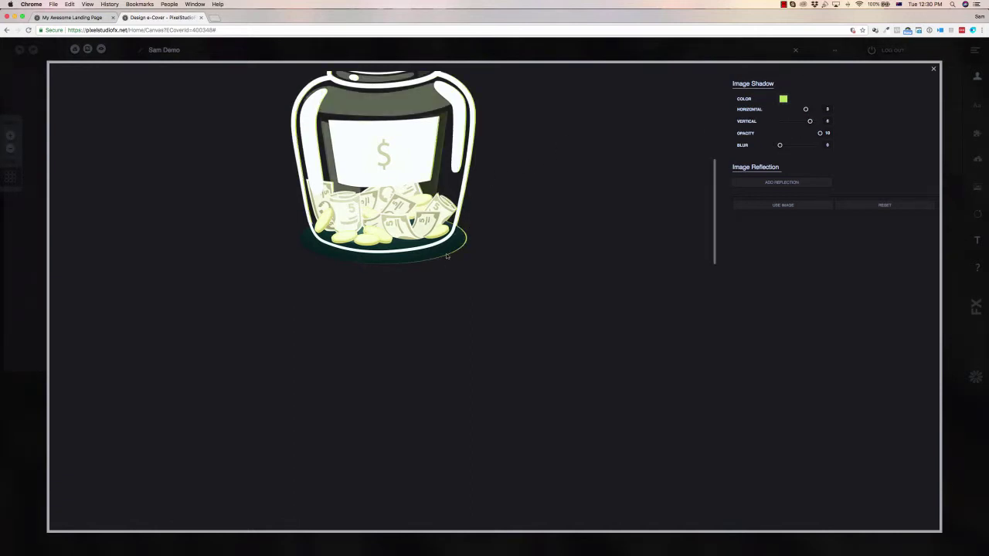
pyautogui.scroll(3, 459, 204)
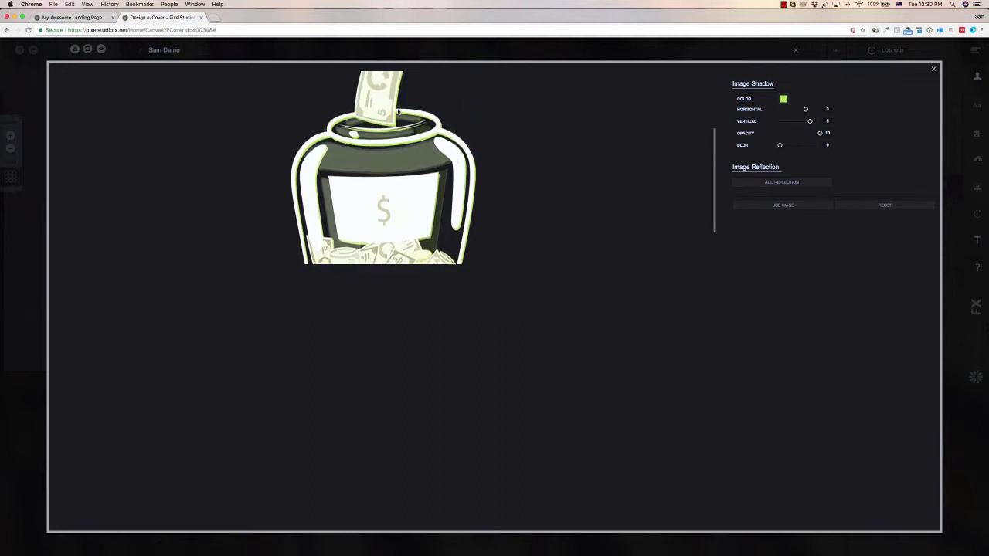
pyautogui.scroll(3, 440, 104)
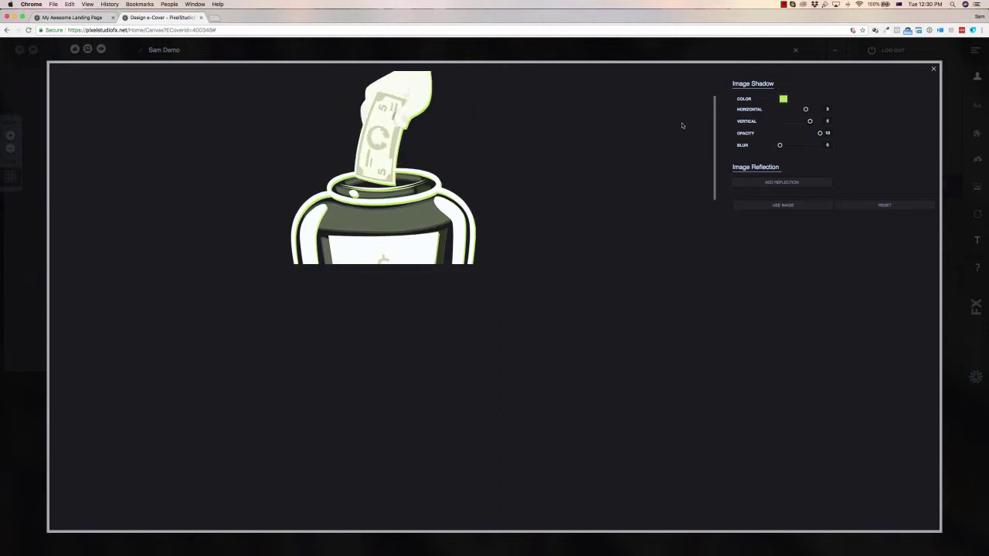
# Step: Change the image shadow's color to blue (#0000FF) and check the result over the whole image
pyautogui.click(782, 99)
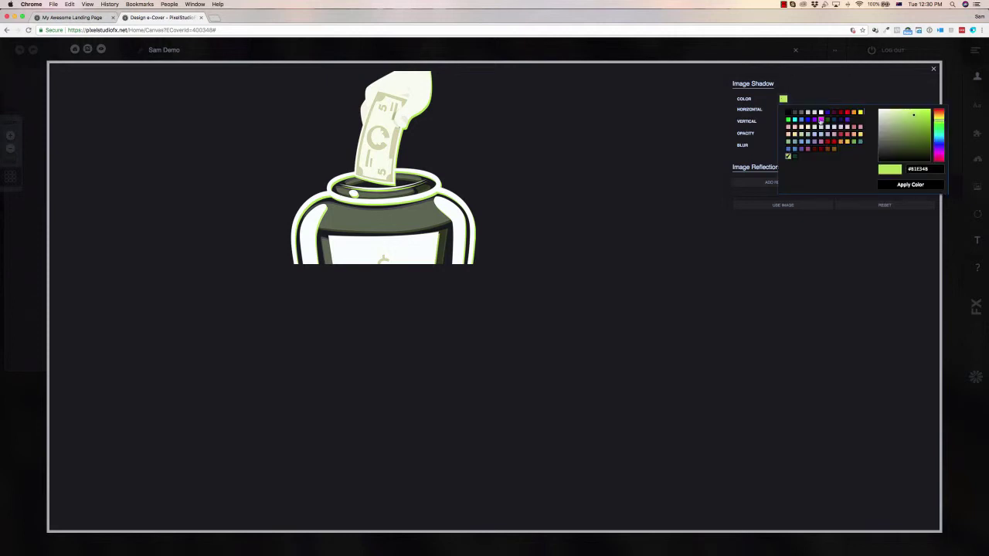
pyautogui.click(808, 120)
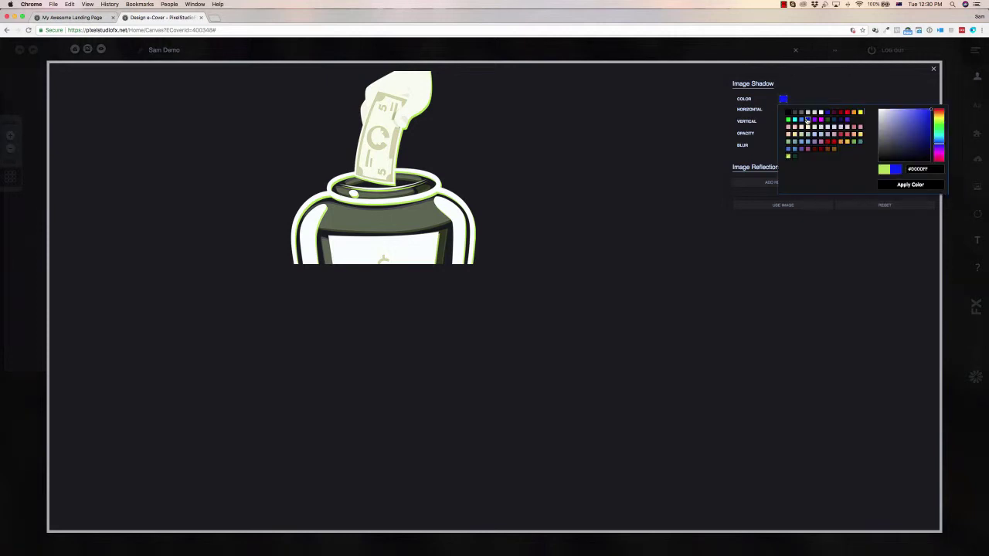
pyautogui.click(910, 185)
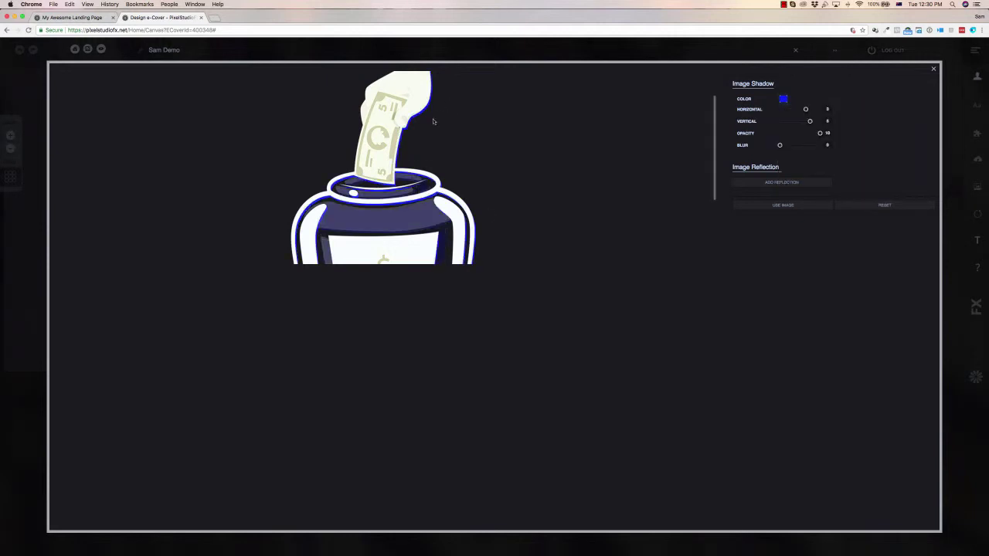
pyautogui.scroll(-3, 466, 133)
pyautogui.scroll(5, 383, 88)
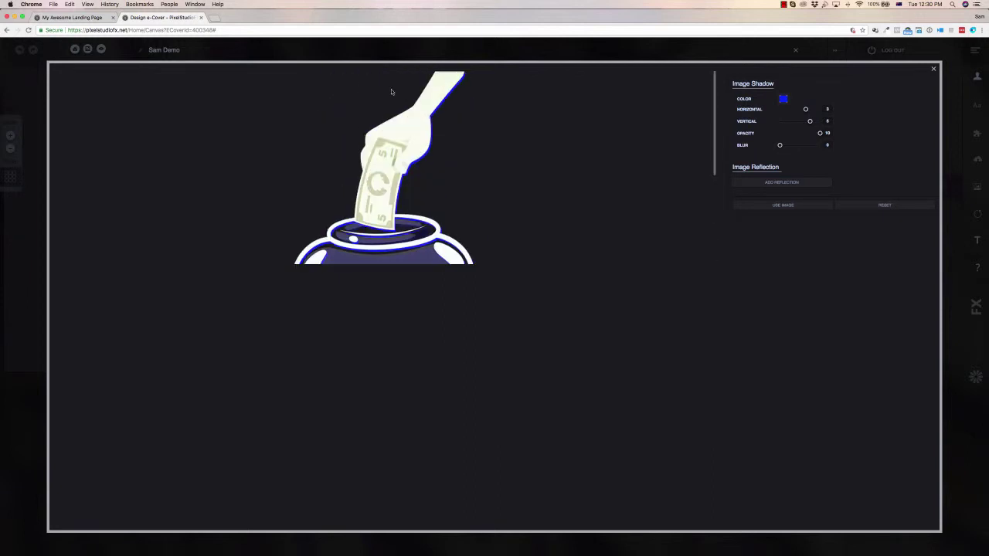
pyautogui.scroll(-2, 391, 89)
pyautogui.scroll(2, 432, 113)
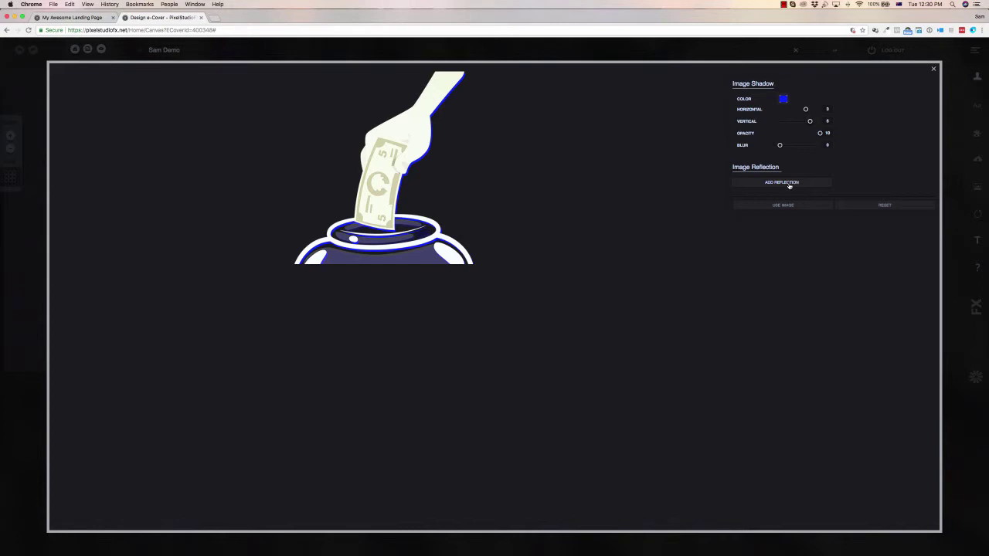
# Step: Add a reflection to the money jar image and use the edited image on the cover
pyautogui.click(789, 186)
pyautogui.scroll(-7, 532, 210)
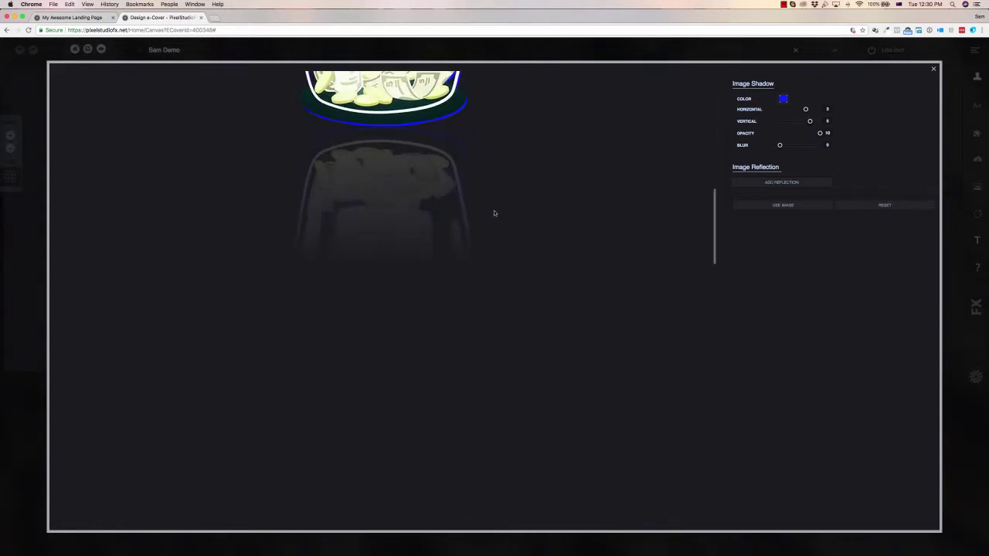
pyautogui.click(782, 205)
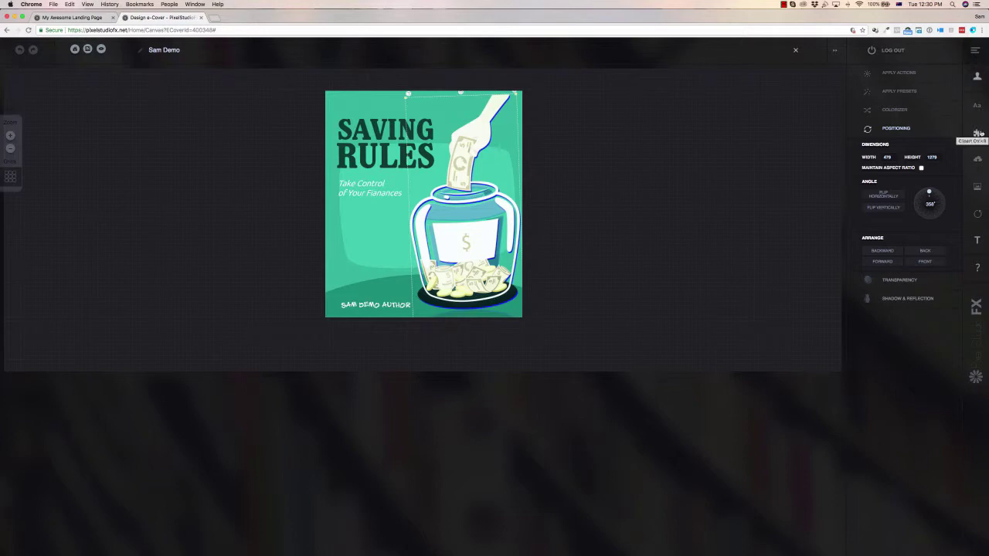
# Step: Browse the categories and icons of the black and white clipart library, and close it without adding anything
pyautogui.click(977, 133)
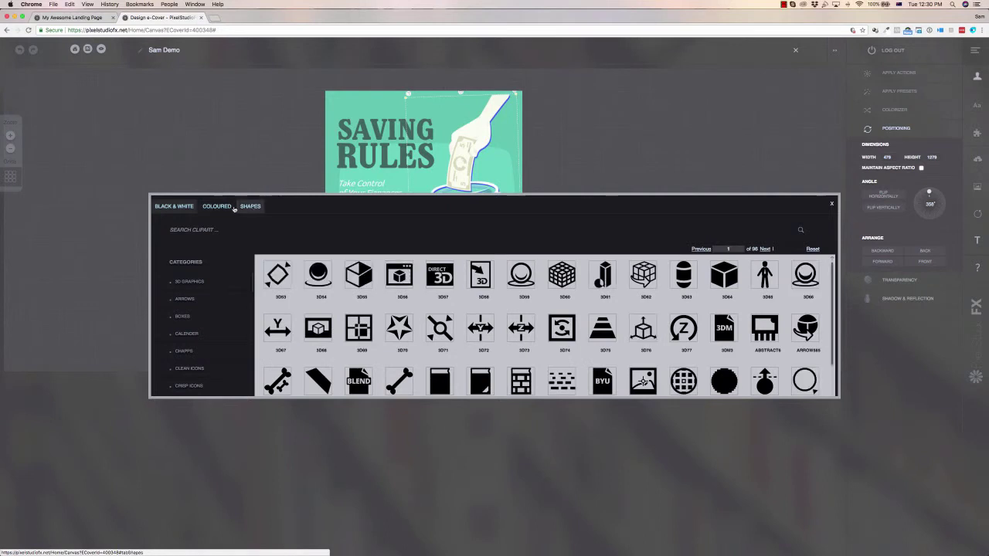
pyautogui.click(186, 209)
pyautogui.scroll(-10, 190, 294)
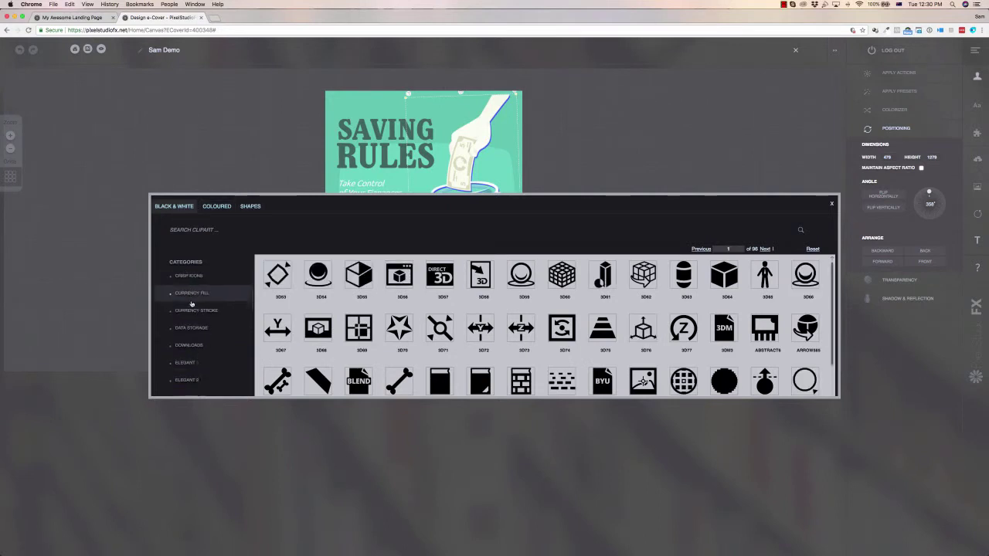
pyautogui.scroll(-10, 191, 302)
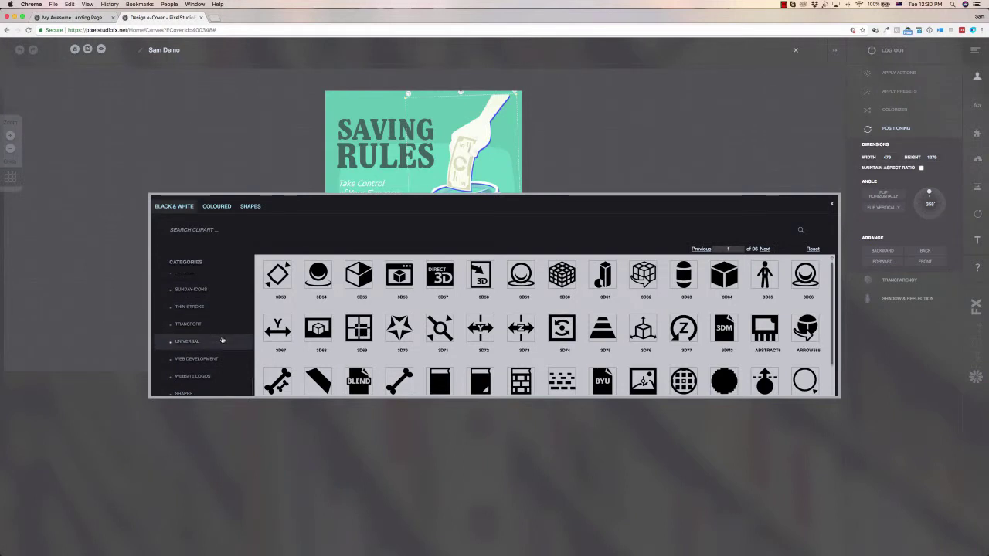
pyautogui.scroll(-3, 393, 346)
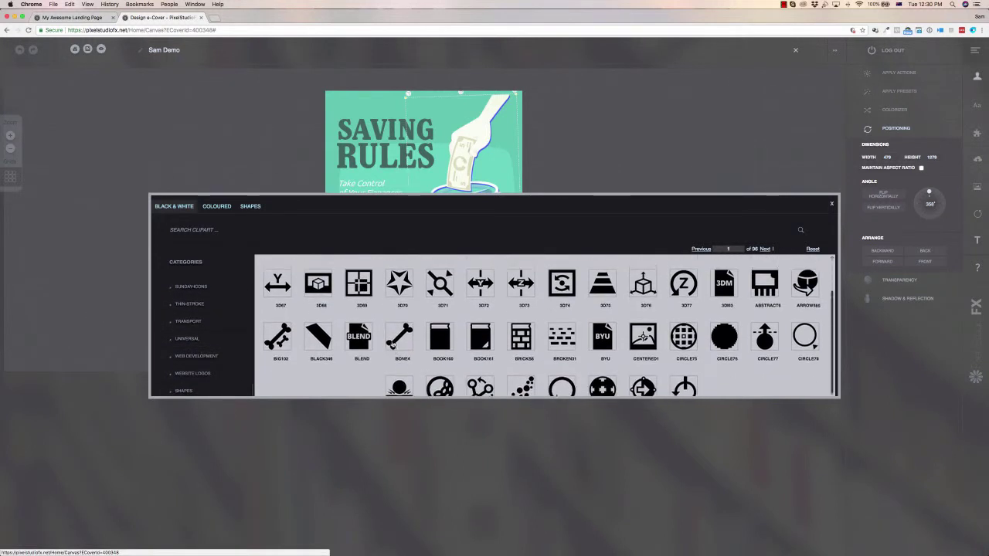
pyautogui.scroll(2, 394, 346)
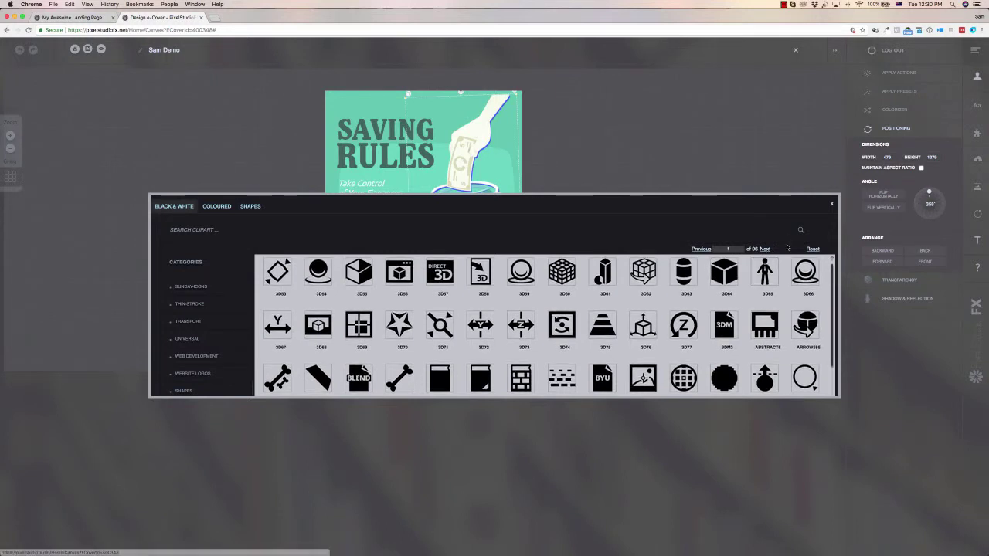
pyautogui.click(832, 204)
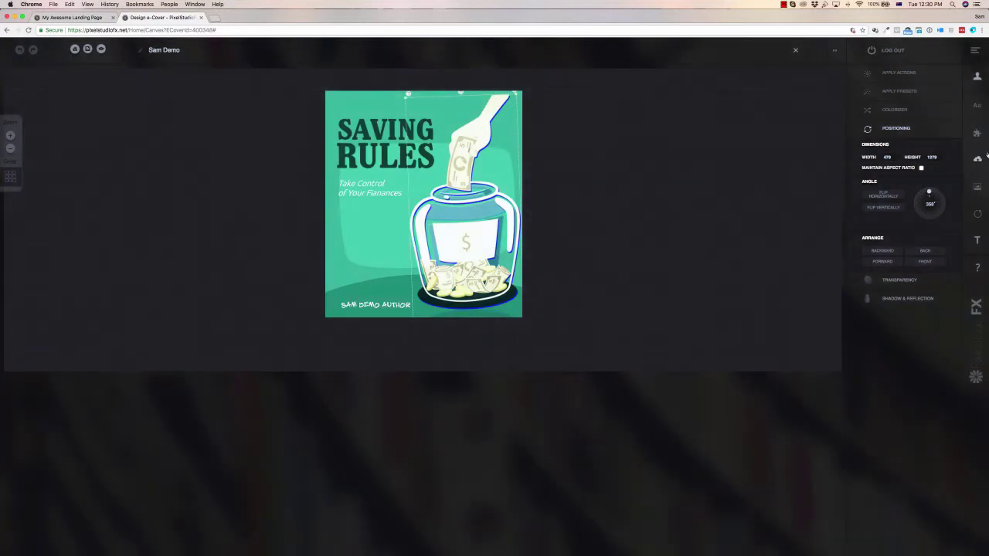
# Step: Examine the image library and the background library in turn, and call up the template reset but cancel it
pyautogui.click(977, 161)
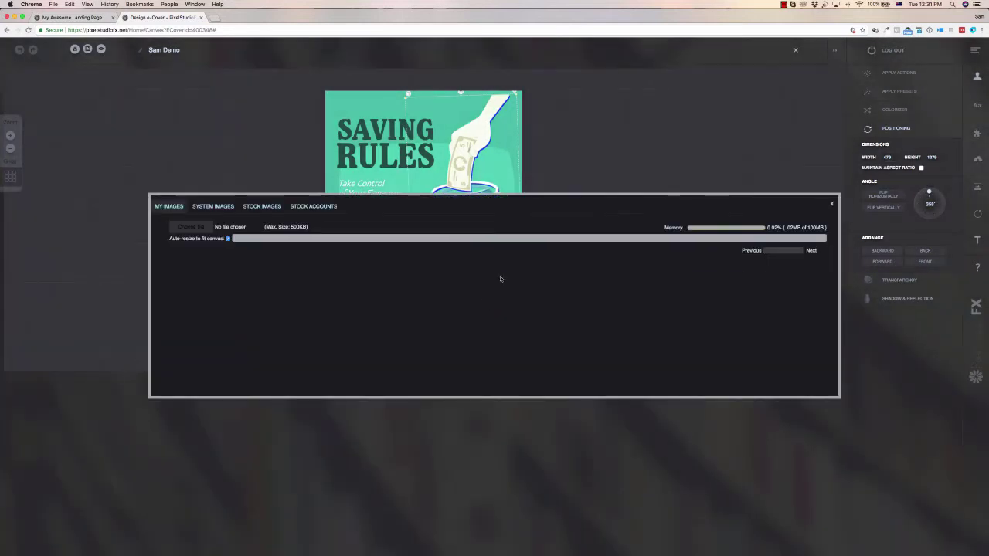
pyautogui.click(221, 208)
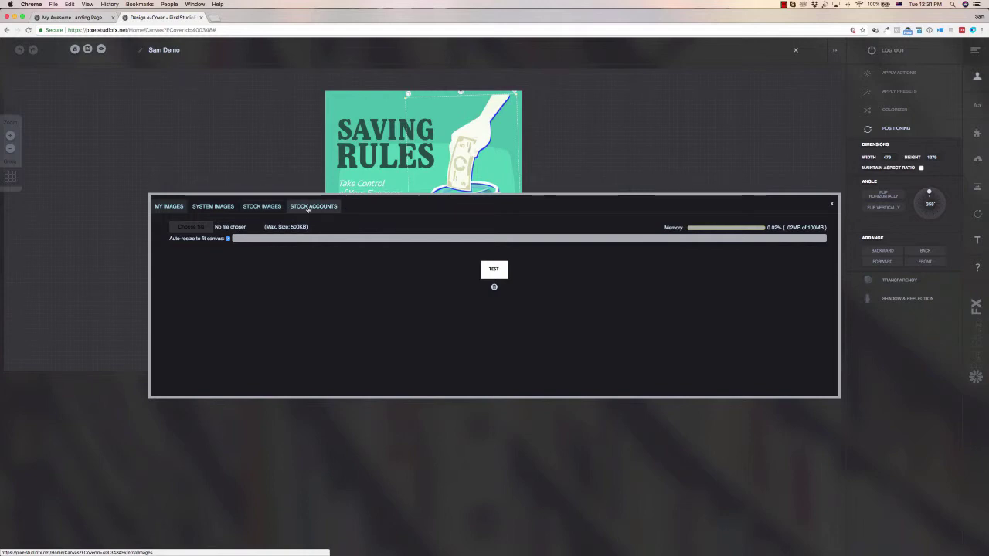
pyautogui.click(832, 204)
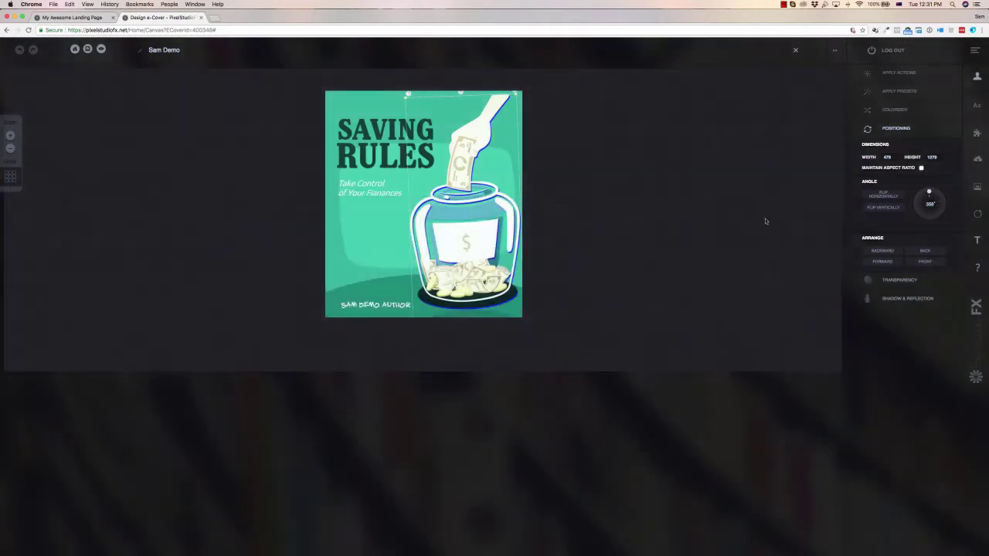
pyautogui.click(977, 187)
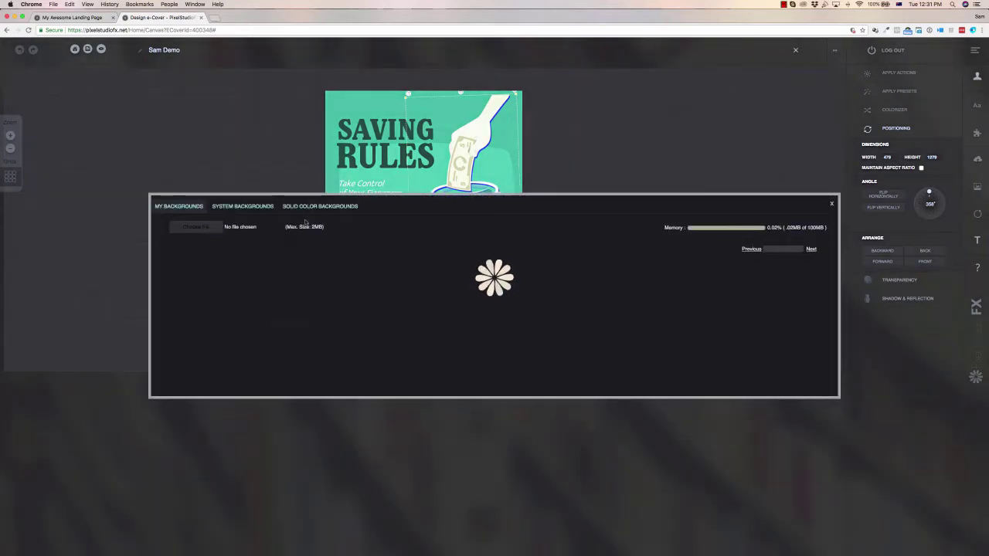
pyautogui.click(832, 204)
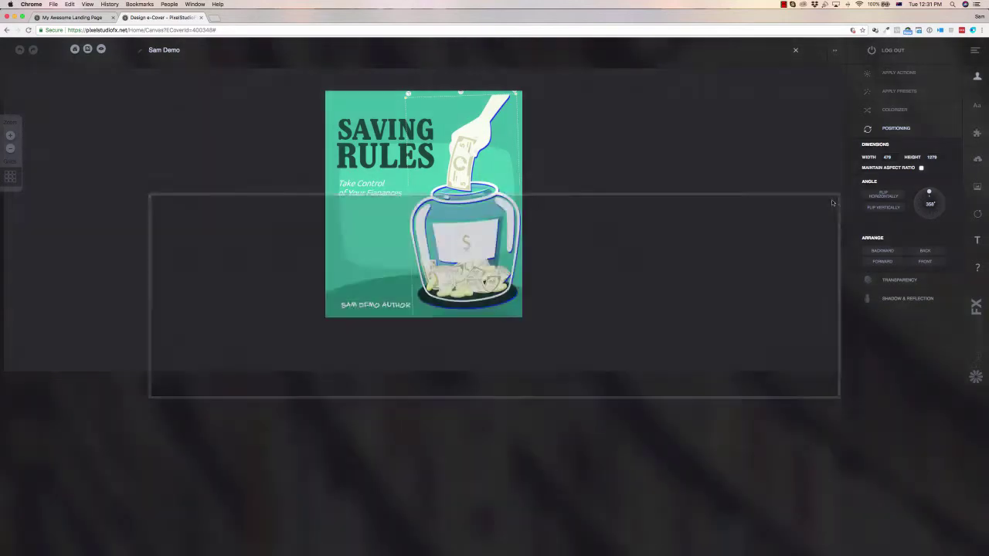
pyautogui.click(978, 215)
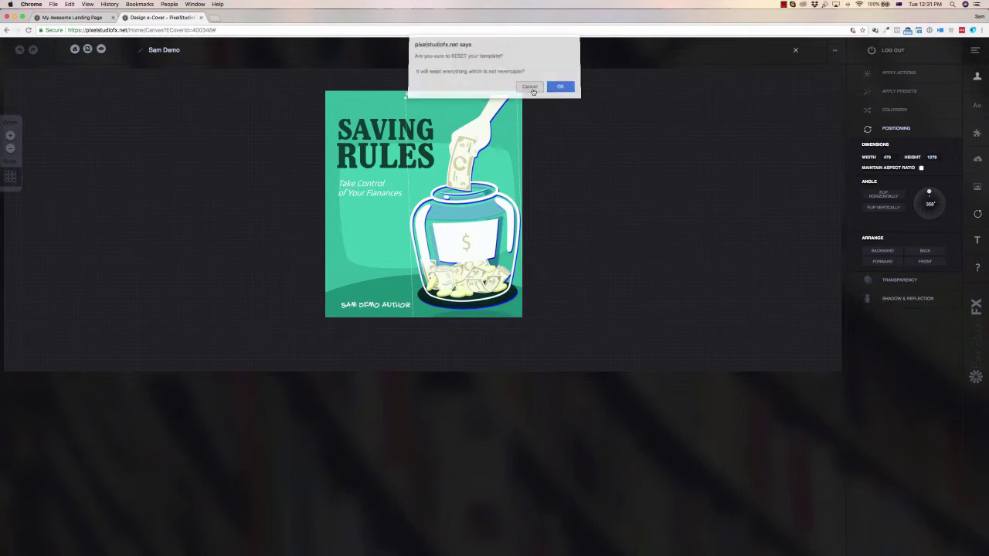
pyautogui.click(531, 88)
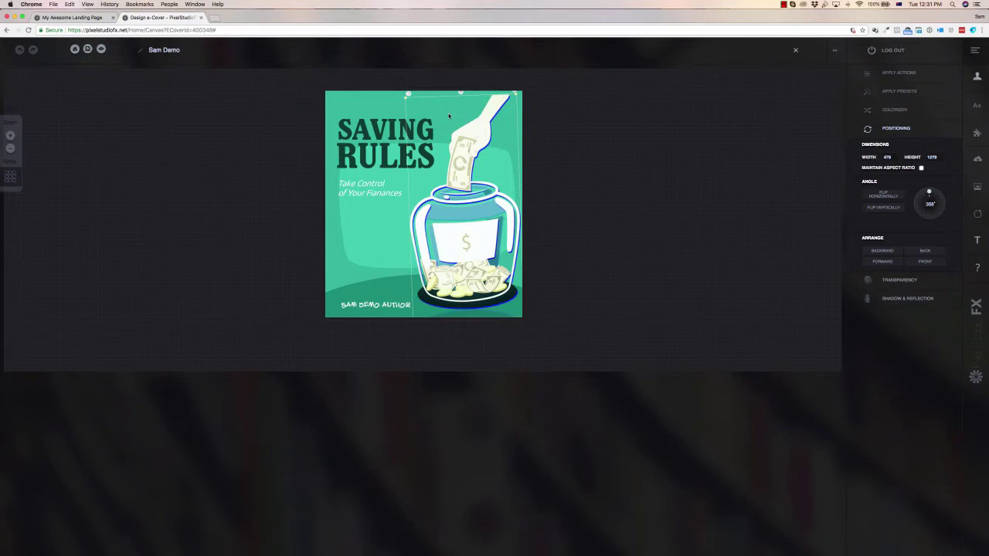
# Step: Save the cover design and open its preview to examine the rendered 3D case from top to bottom
pyautogui.click(88, 49)
pyautogui.click(101, 50)
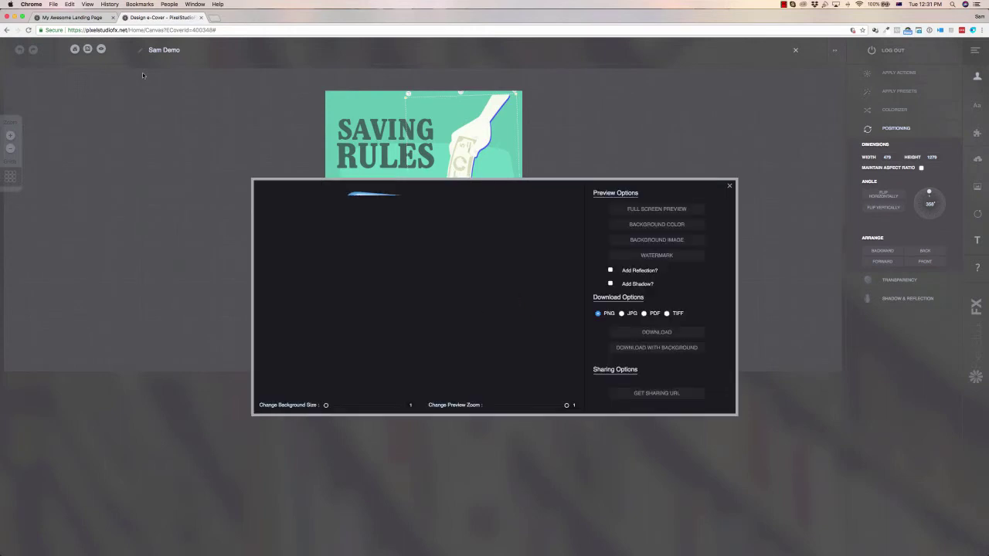
pyautogui.scroll(-3, 418, 263)
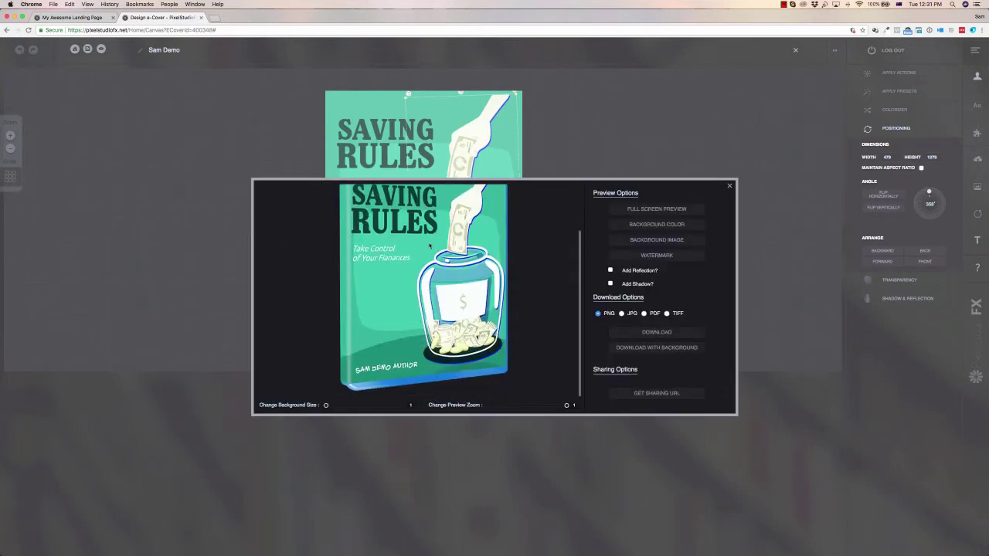
pyautogui.scroll(-1, 435, 306)
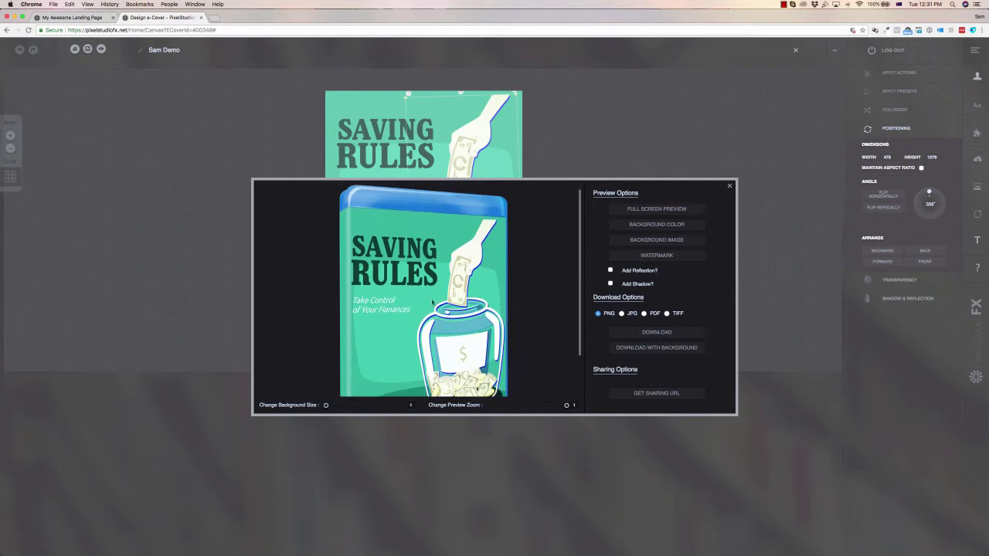
# Step: Watermark the cover preview with the text "SAM INFO" in the upward-diagonal Multiple Text Light style
pyautogui.click(662, 258)
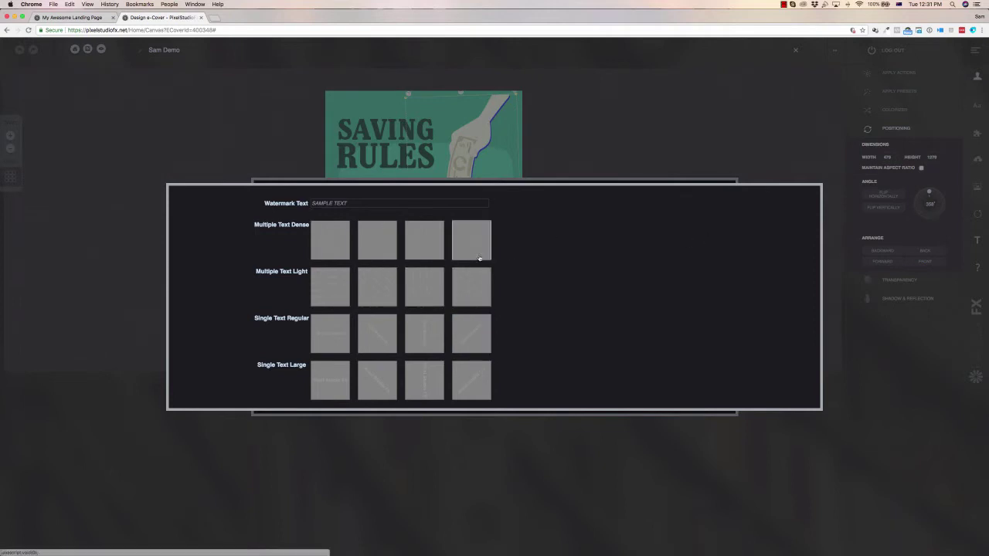
pyautogui.click(469, 335)
pyautogui.click(562, 73)
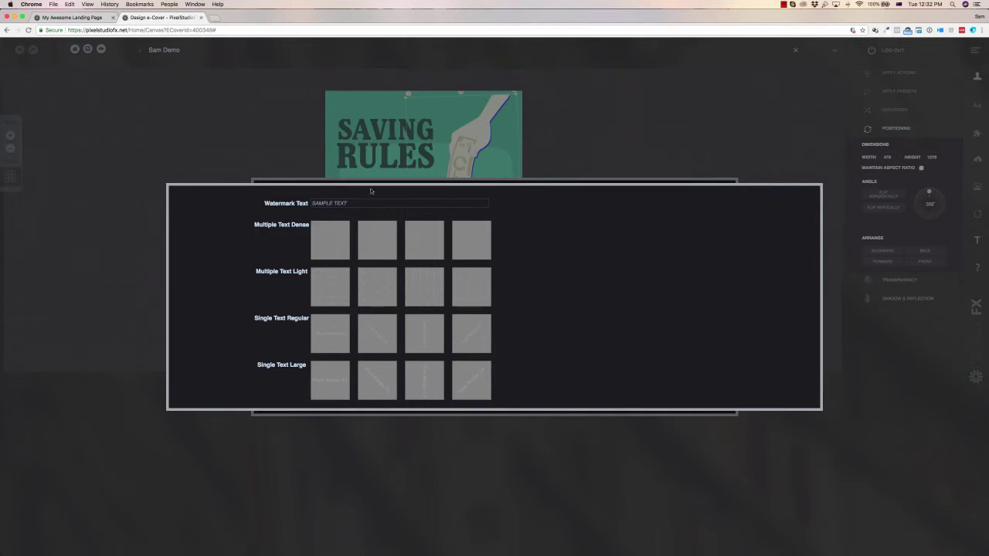
pyautogui.click(371, 203)
pyautogui.write('SAM INFO')
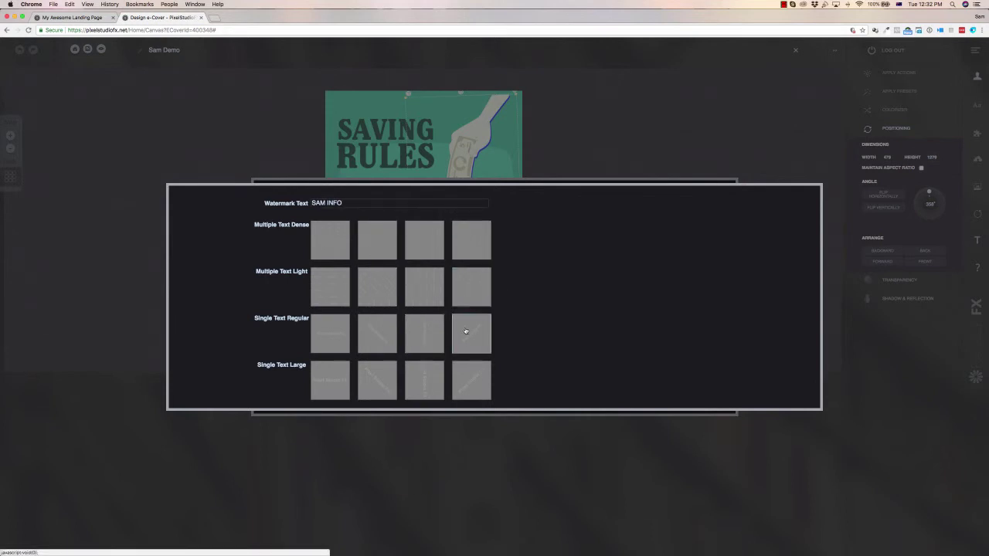
pyautogui.click(463, 289)
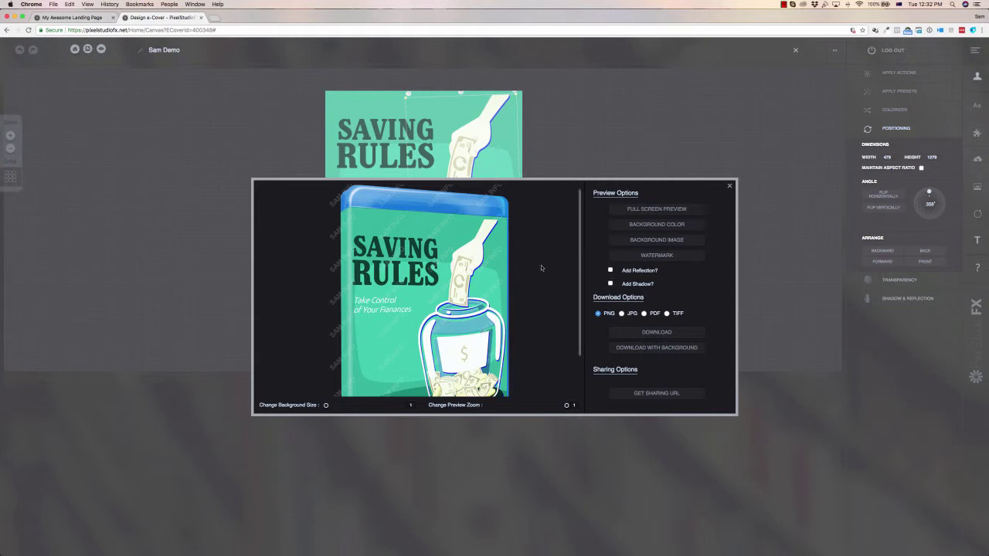
# Step: Add a reflection to the rendered case, check it from top to bottom, and download the cover as PNG
pyautogui.click(611, 270)
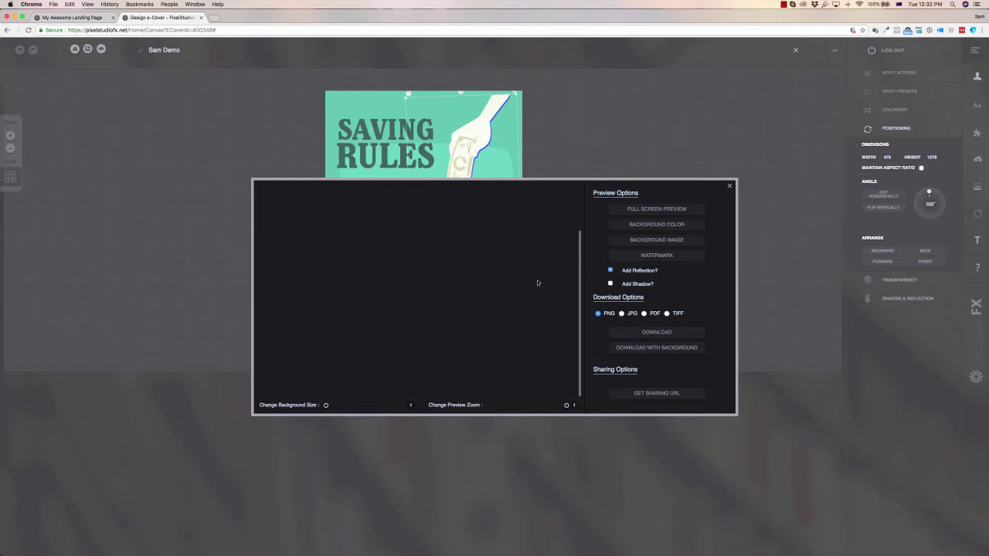
pyautogui.scroll(-2, 536, 281)
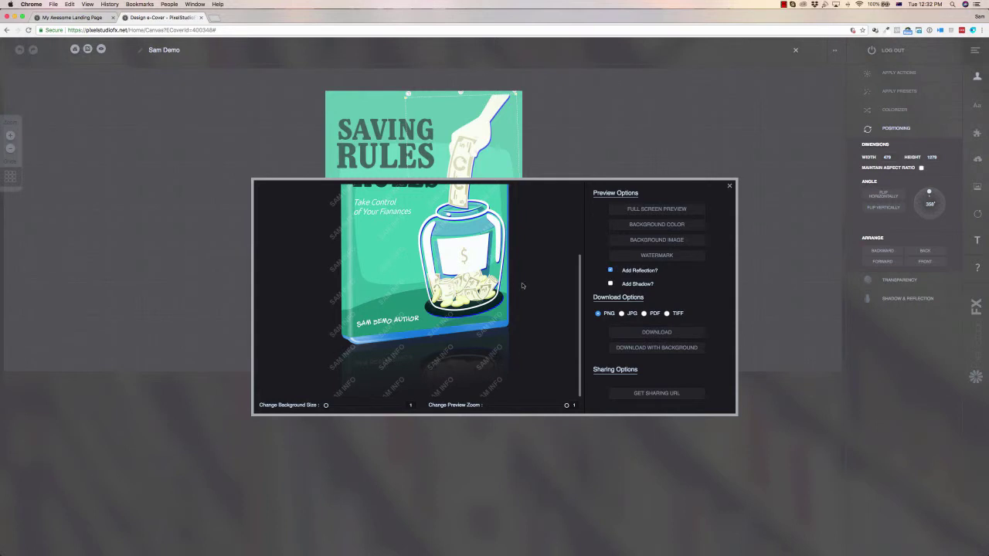
pyautogui.scroll(3, 530, 282)
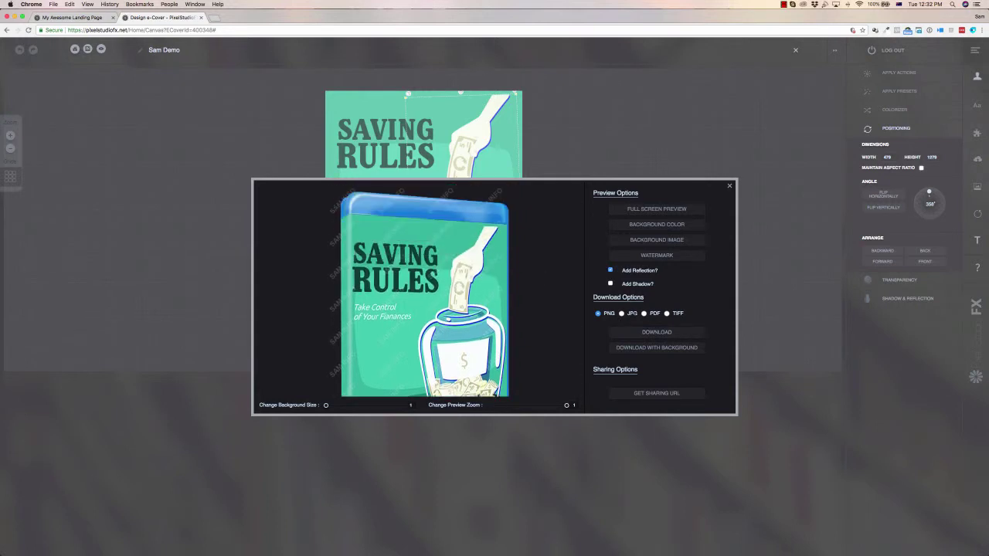
pyautogui.click(652, 334)
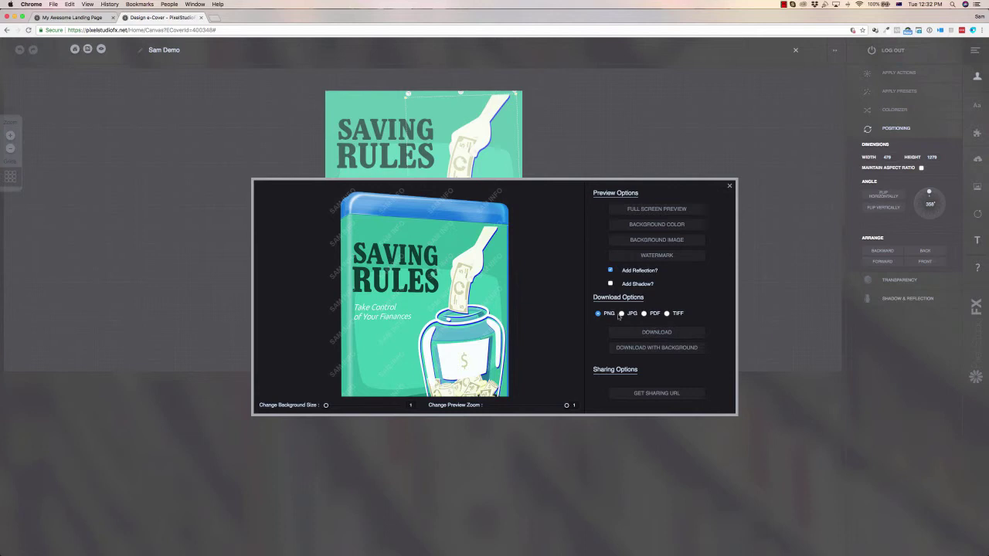